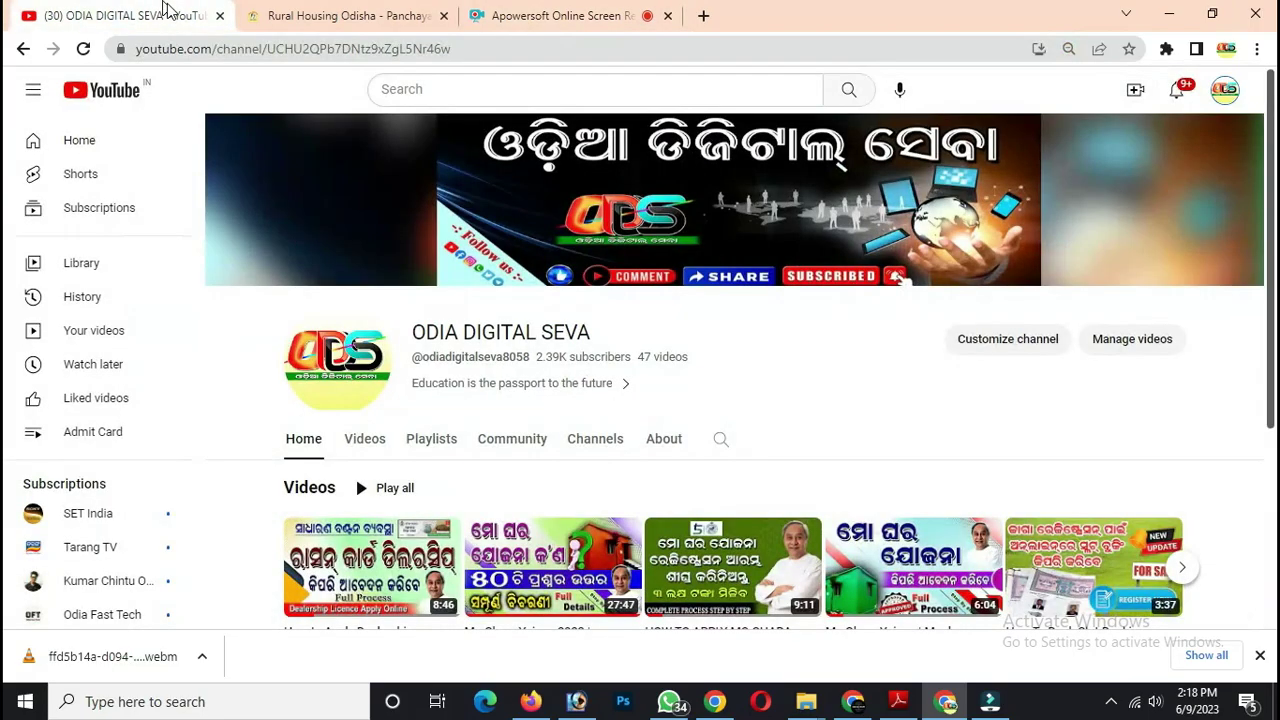
# - Scroll the Odia Digital Seva channel page and list its uploaded videos
pyautogui.moveTo(1270, 155); pyautogui.dragTo(1274, 265)
pyautogui.click(365, 258)
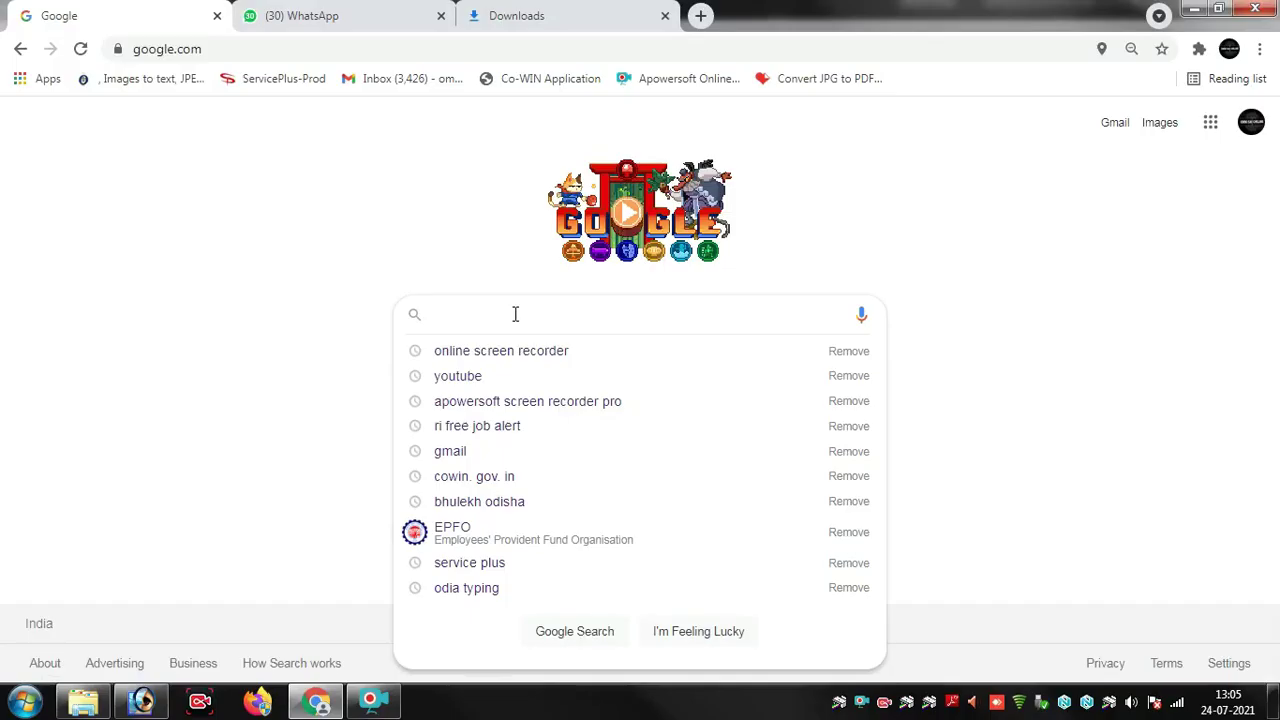
# - Search Google for 'citizen portal' using the suggestion offered after typing 'citi'
pyautogui.write('citi')
pyautogui.press('Down')
pyautogui.press('Return')
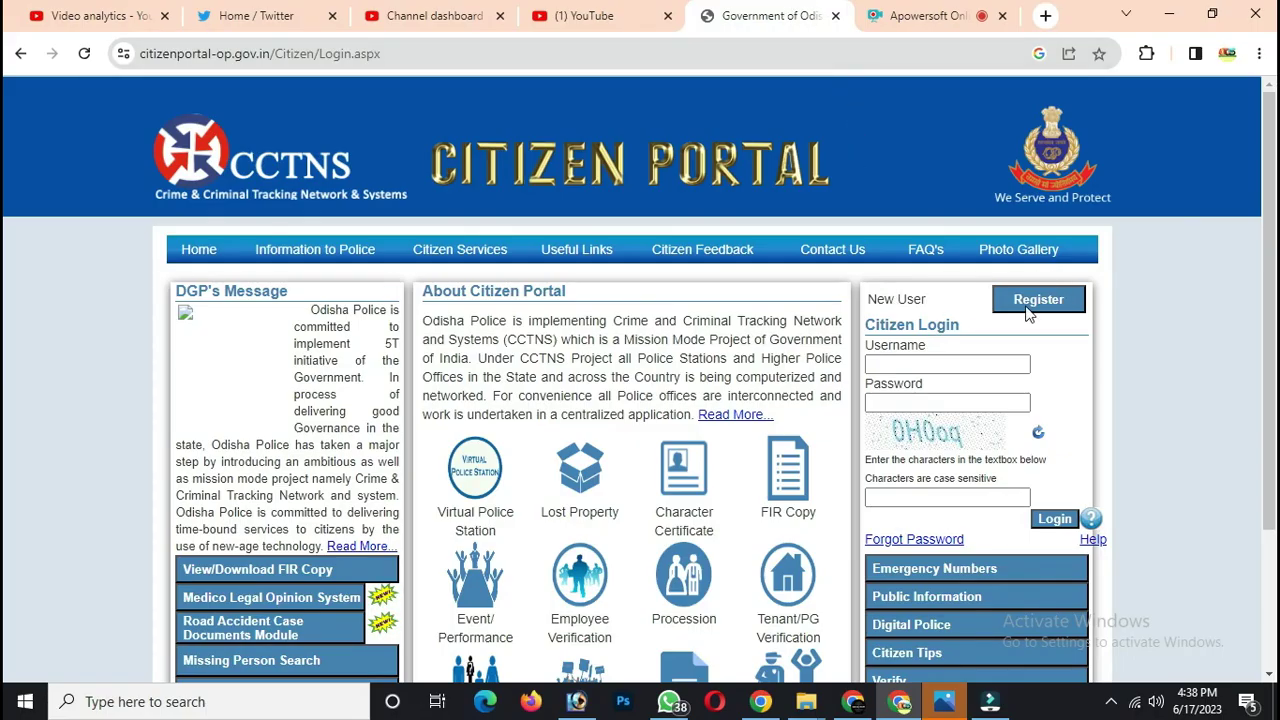
# - Start a new citizen registration and fill in first, middle and last name, mobile, e-mail and login id
pyautogui.click(1045, 305)
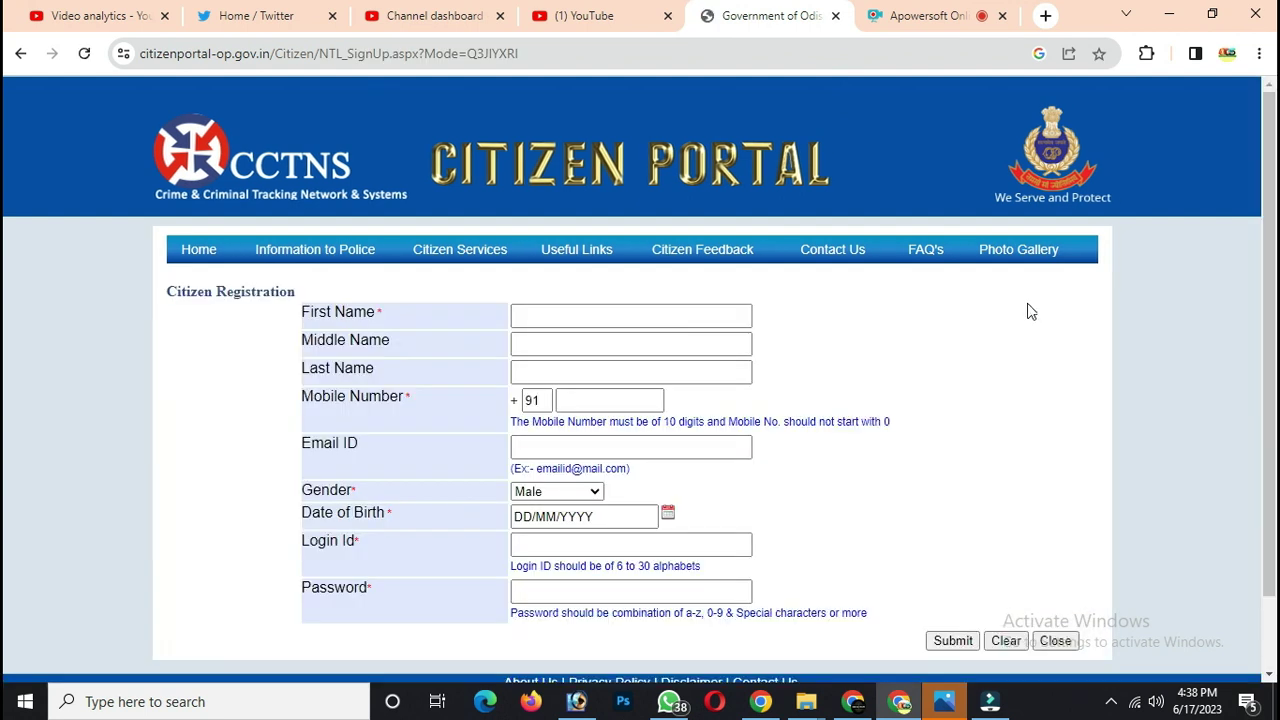
pyautogui.click(526, 316)
pyautogui.click(523, 342)
pyautogui.click(541, 371)
pyautogui.click(600, 400)
pyautogui.click(540, 447)
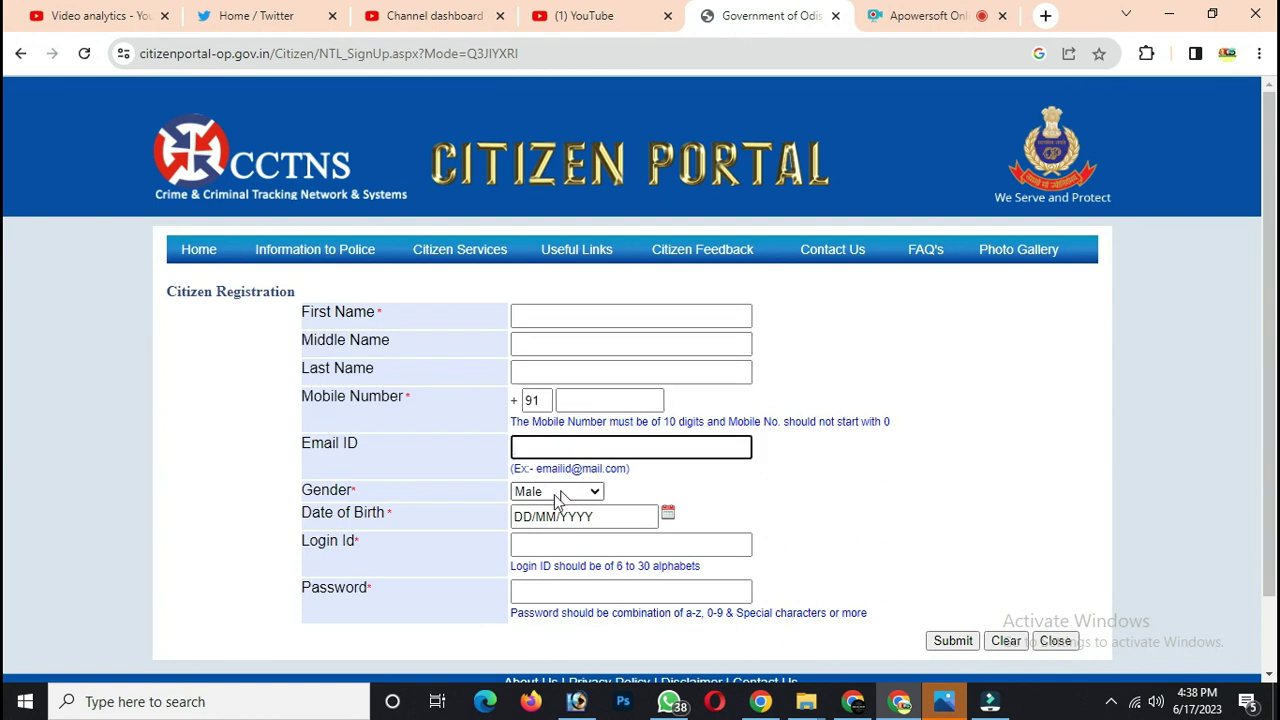
pyautogui.click(530, 545)
pyautogui.scroll(-2, 540, 545)
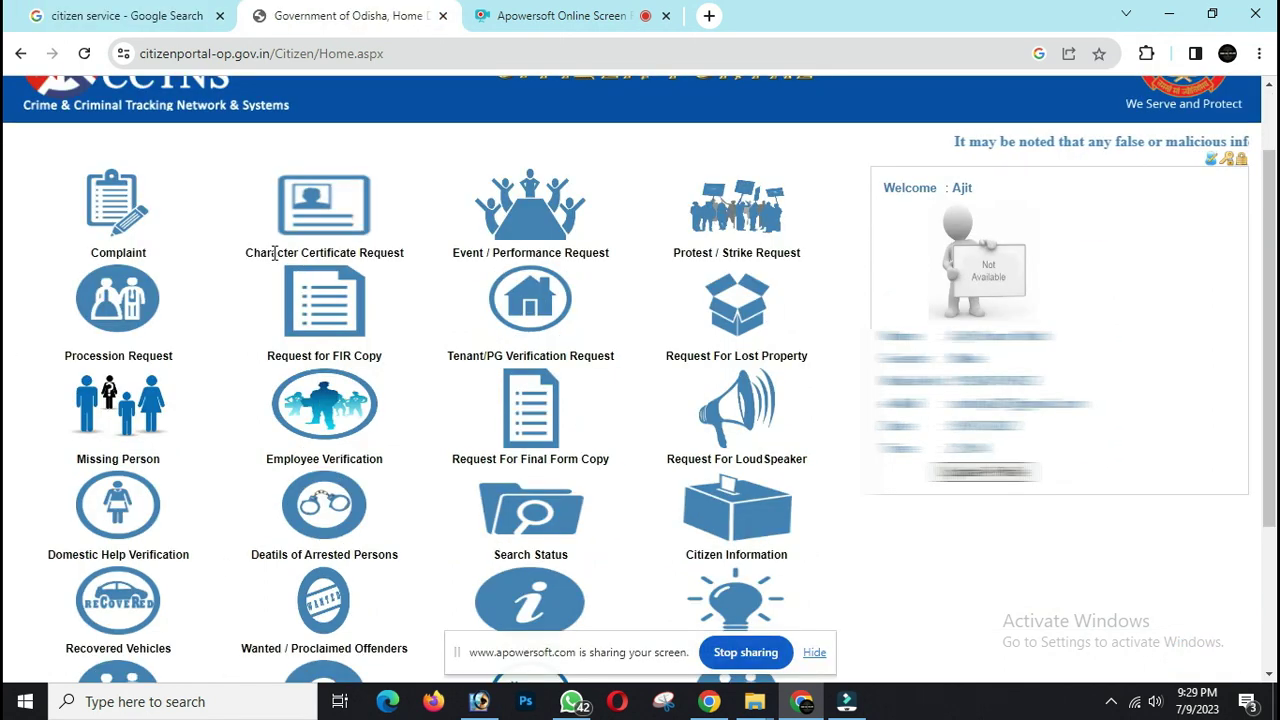
# - Choose the Character Certificate Request service on the citizen home page
pyautogui.moveTo(244, 254); pyautogui.dragTo(407, 260)
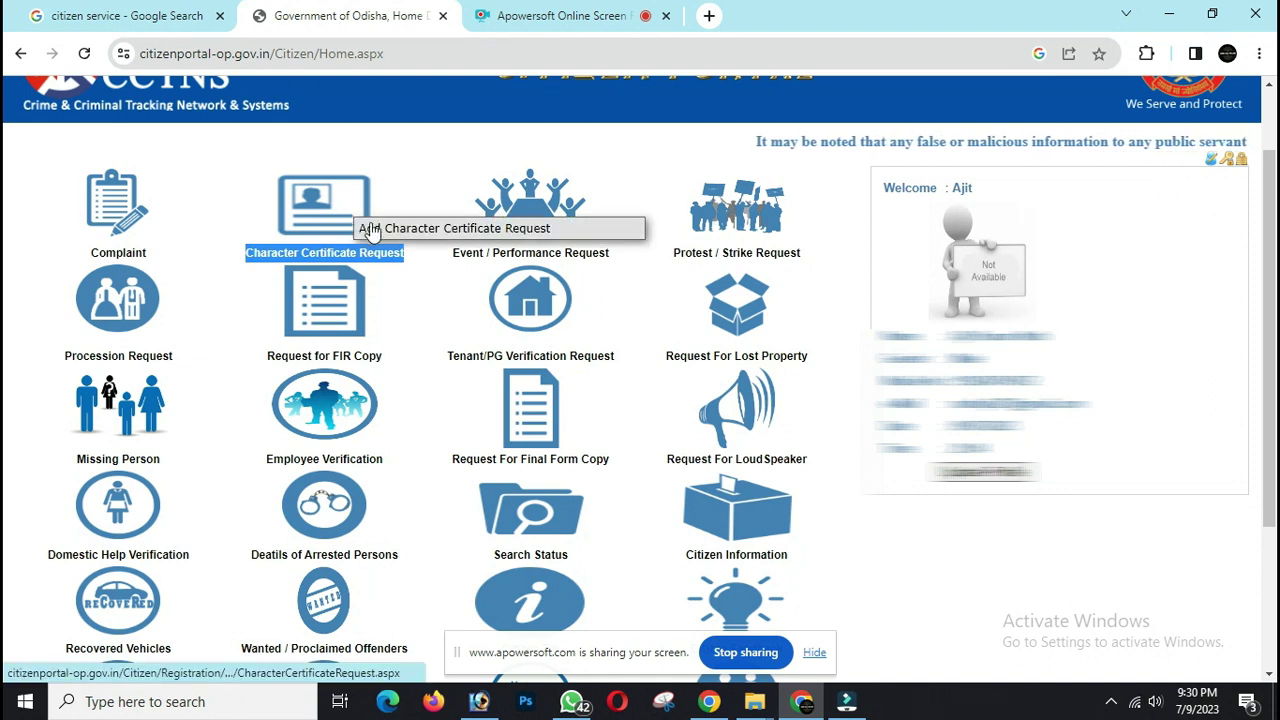
pyautogui.click(481, 236)
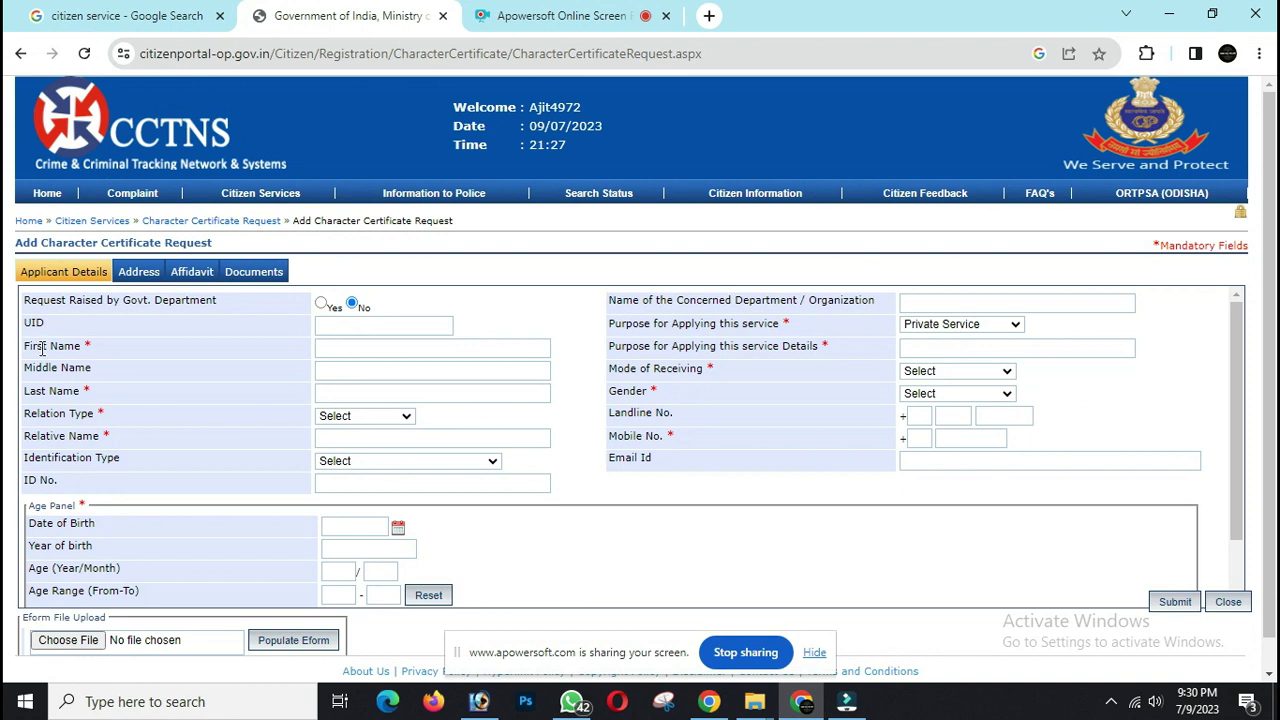
# - Leave 'Request Raised by Govt. Department' set to No
pyautogui.doubleClick(157, 299)
pyautogui.click(295, 306)
pyautogui.click(321, 304)
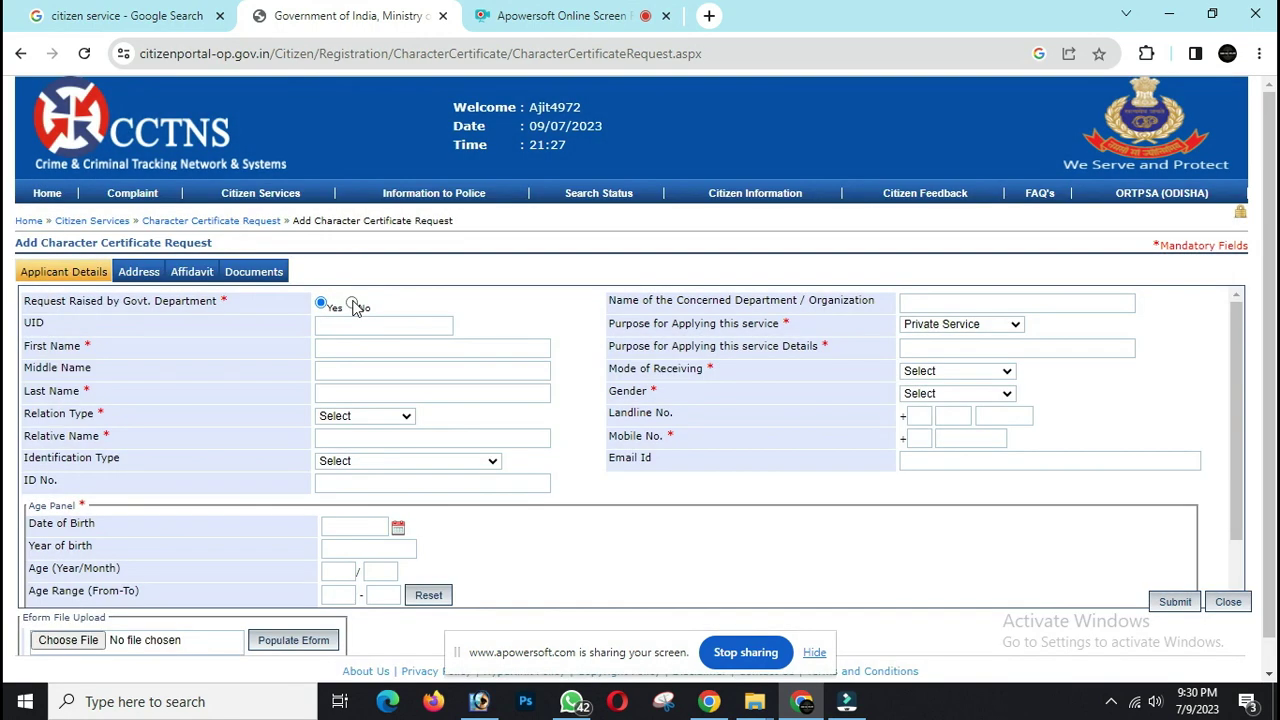
pyautogui.click(351, 304)
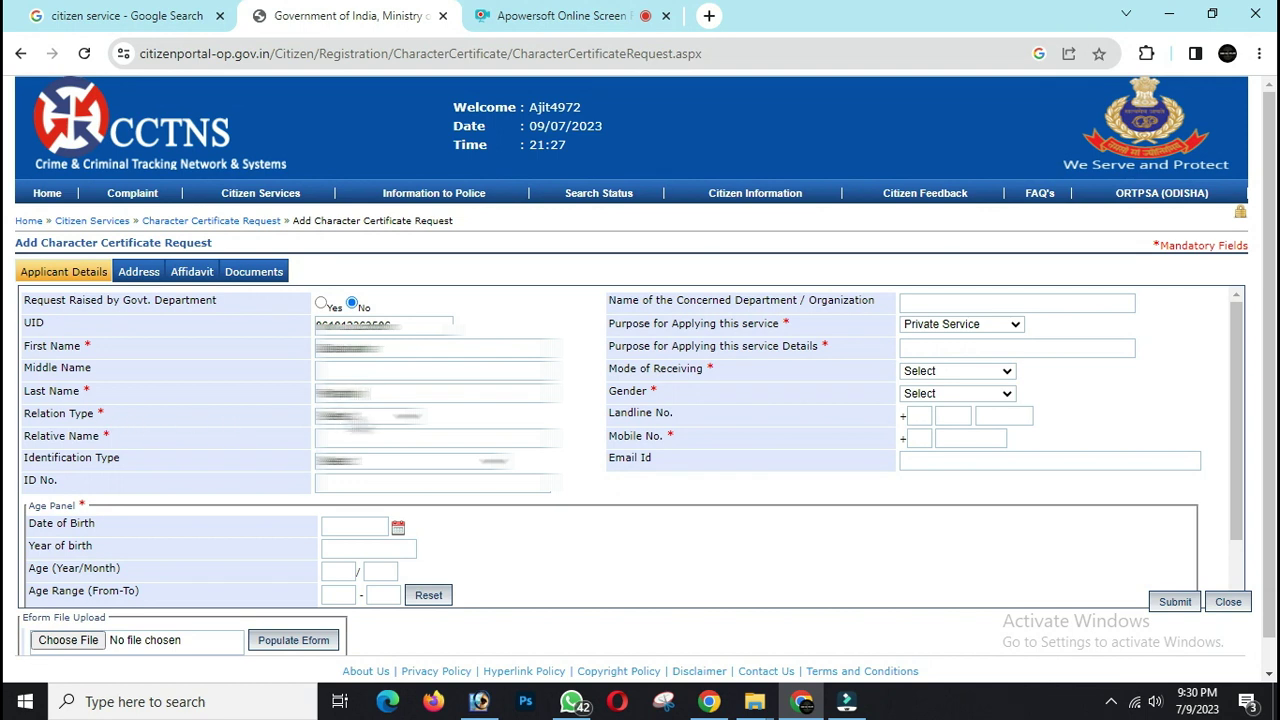
# - Choose the applicant's relation type and identification document type
pyautogui.click(365, 415)
pyautogui.click(362, 440)
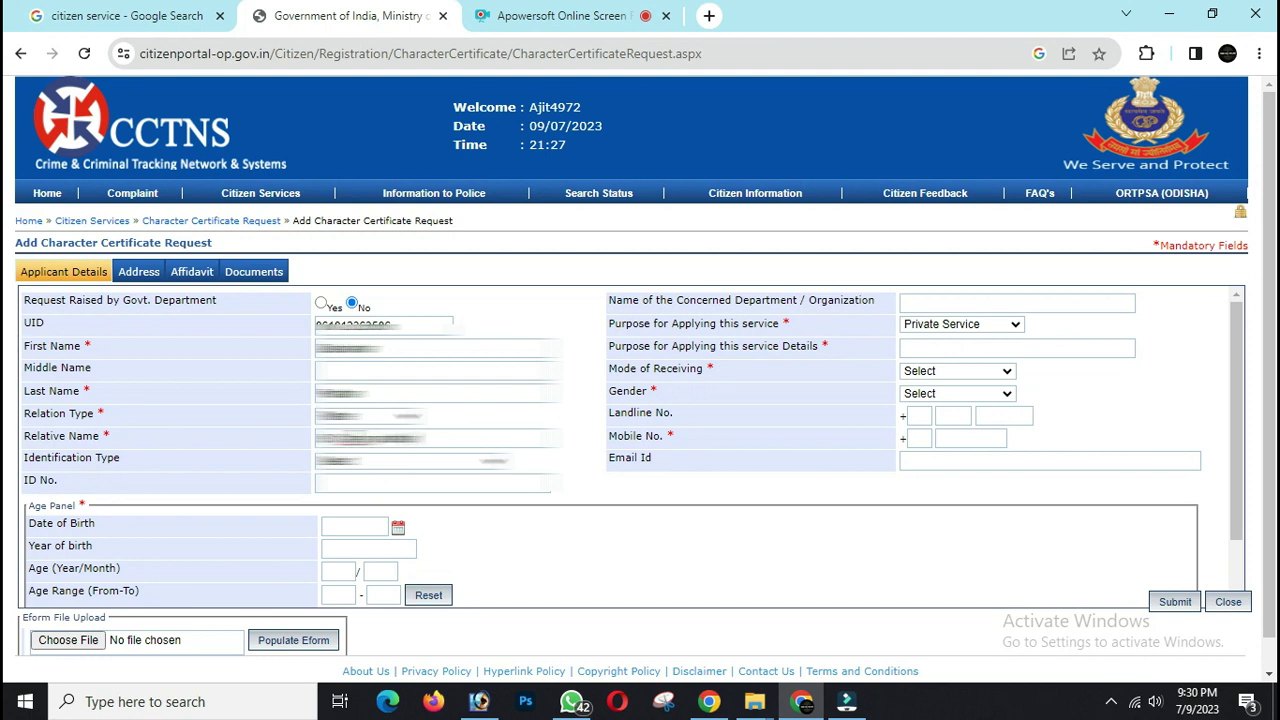
pyautogui.click(320, 463)
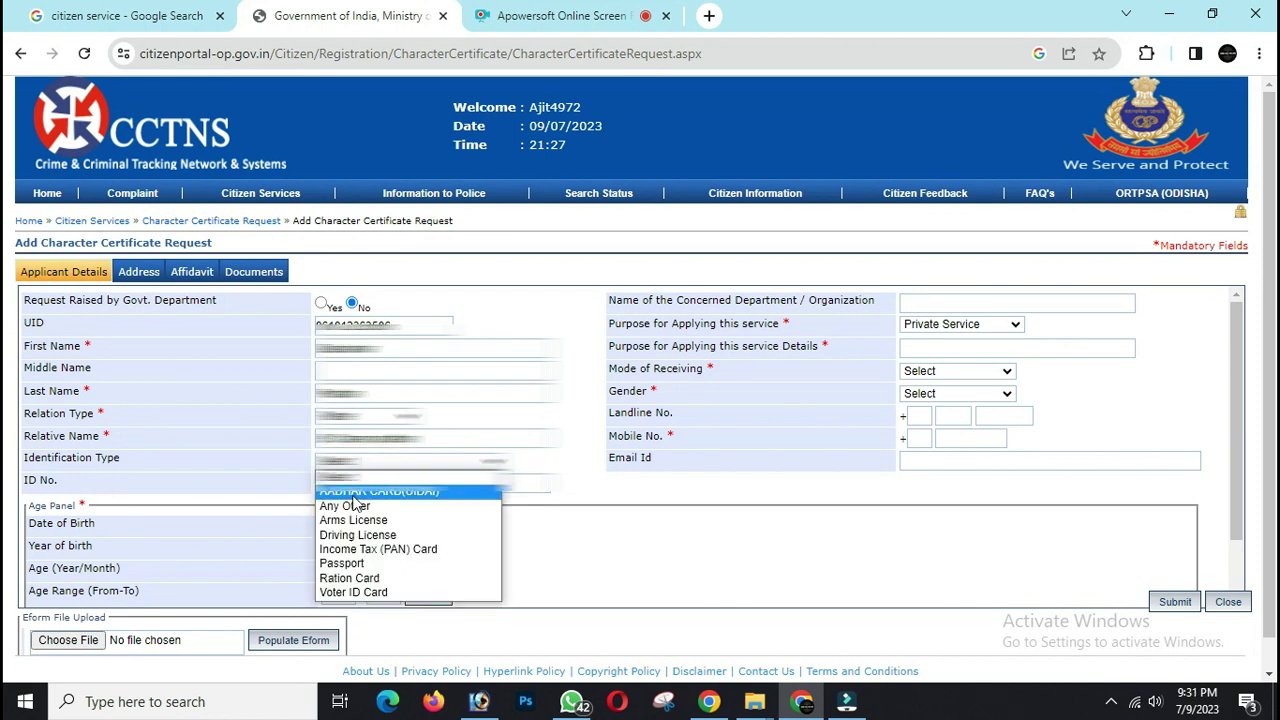
pyautogui.click(297, 482)
pyautogui.click(348, 479)
pyautogui.click(354, 491)
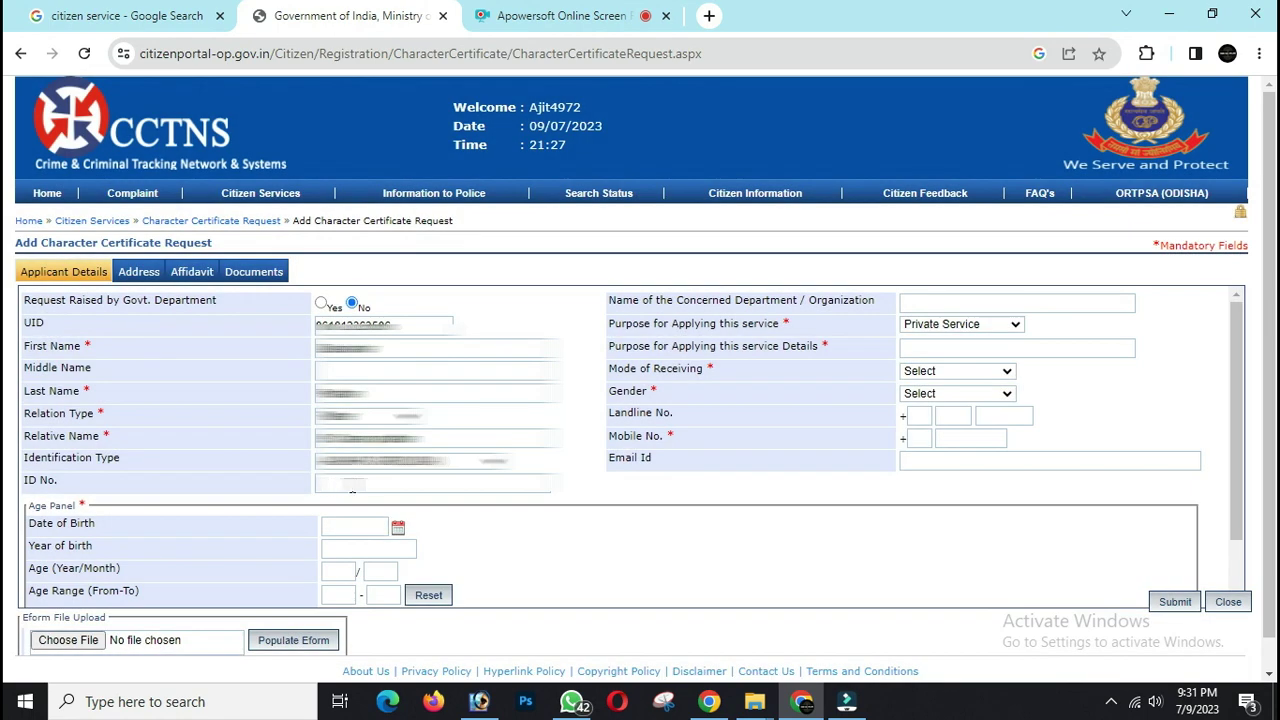
pyautogui.click(352, 461)
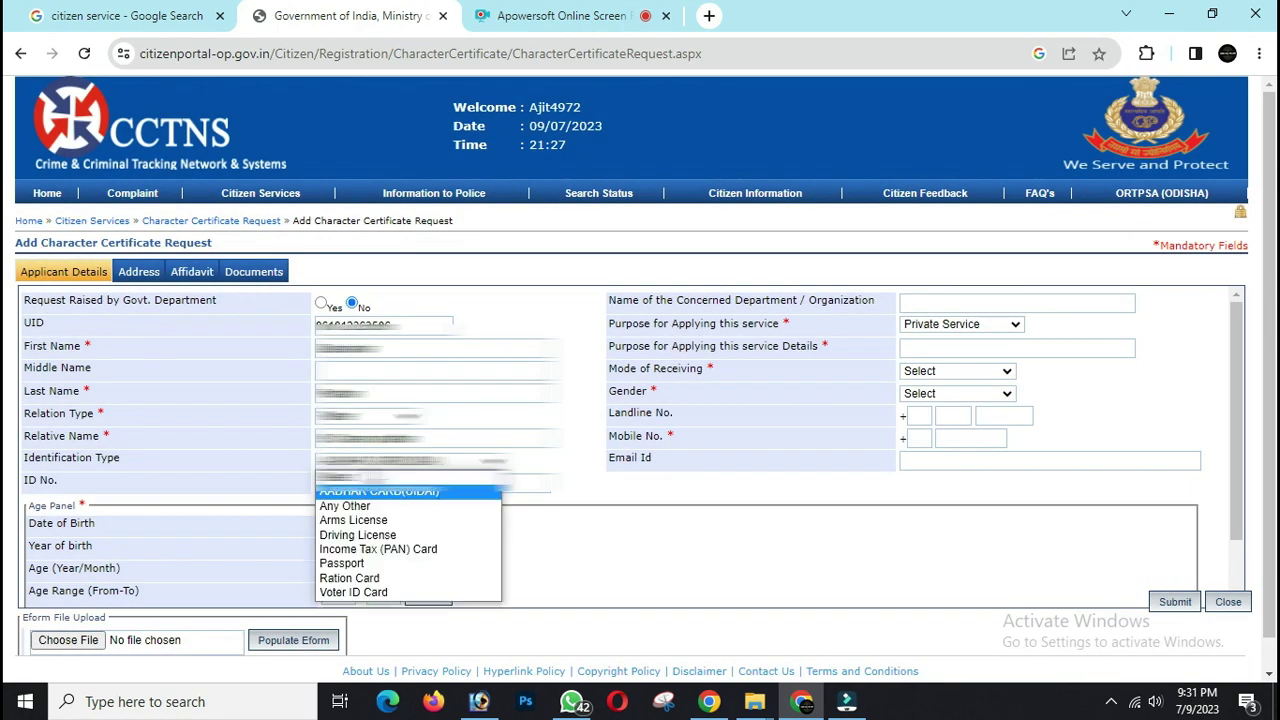
pyautogui.click(352, 489)
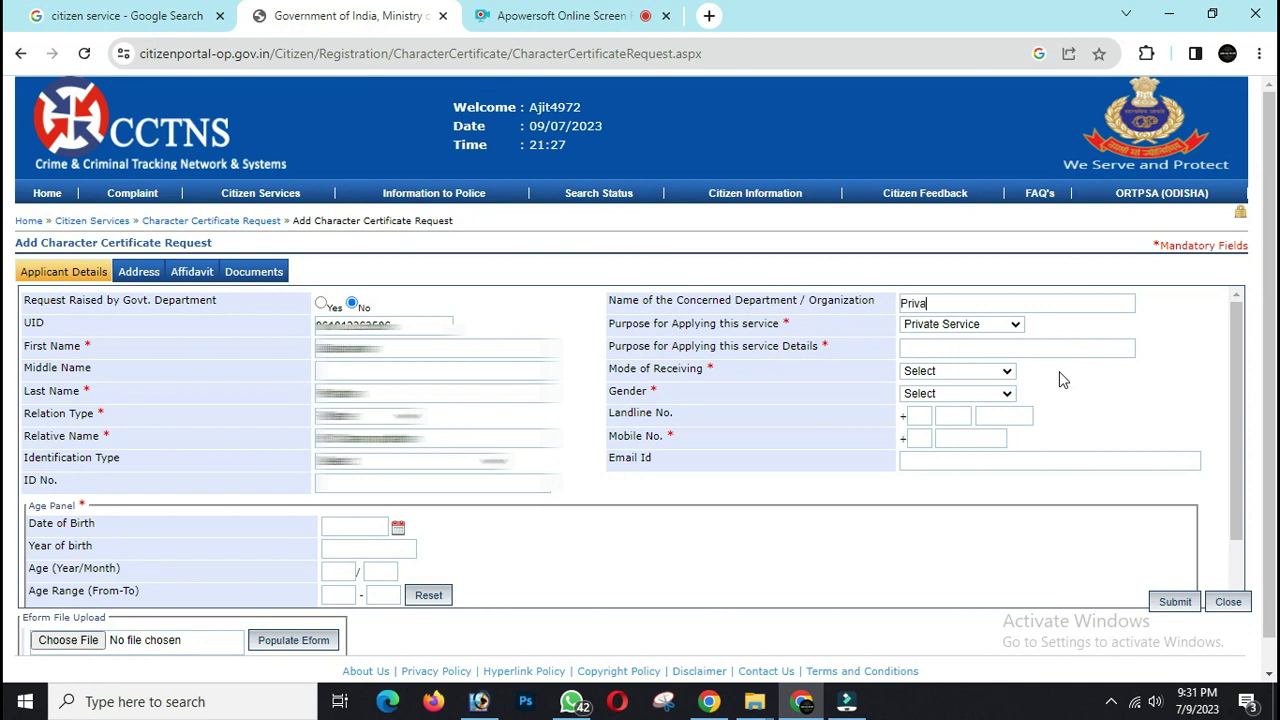
# - Keep Private Service as the purpose and enter private-service purpose details
pyautogui.write('ce')
pyautogui.click(940, 327)
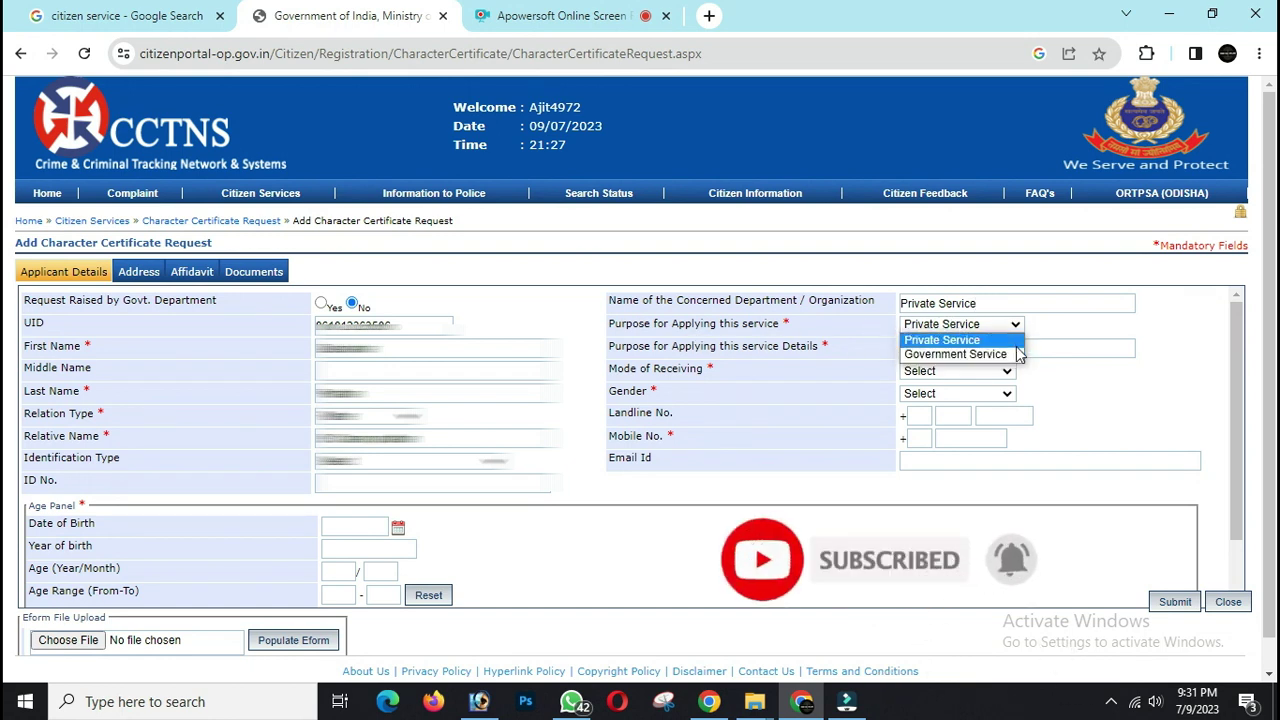
pyautogui.click(989, 341)
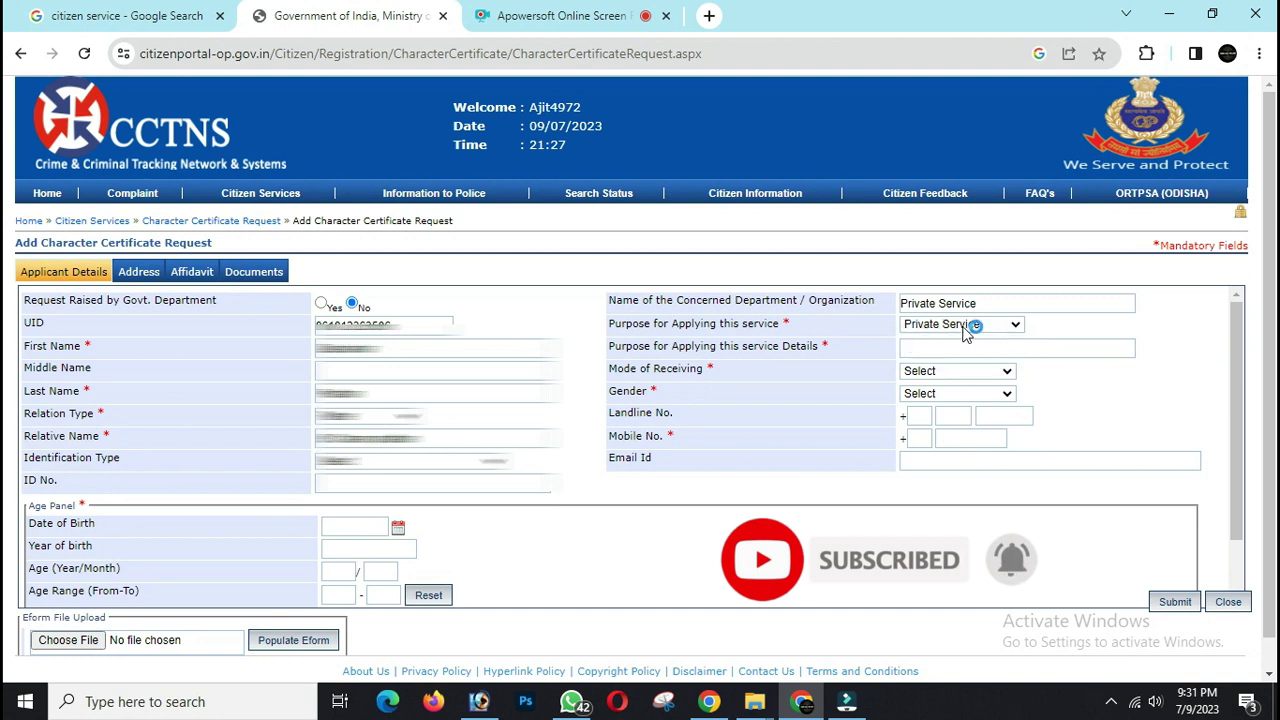
pyautogui.click(985, 342)
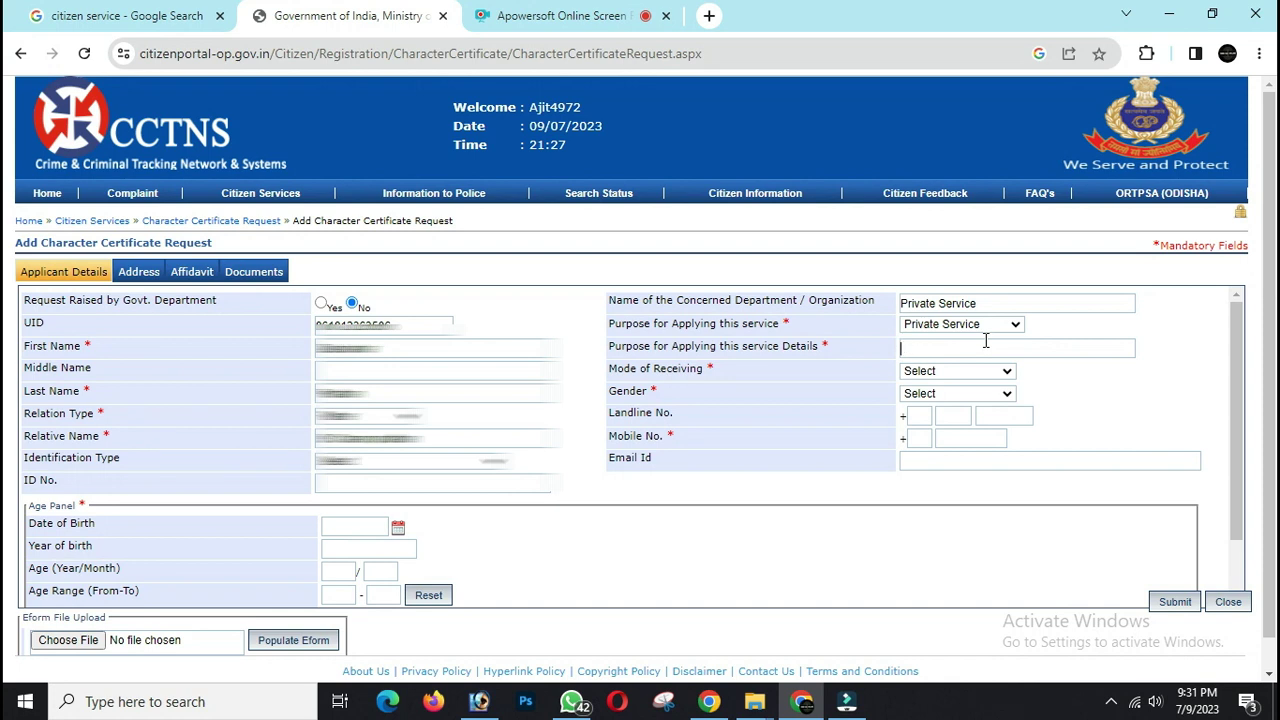
pyautogui.write('for Pvt servic')
pyautogui.press('Delete')
pyautogui.press('Delete')
pyautogui.write('rivate')
# - Set mode of receiving to Online and gender to Male, and enter the mobile number and e-mail address
pyautogui.click(915, 372)
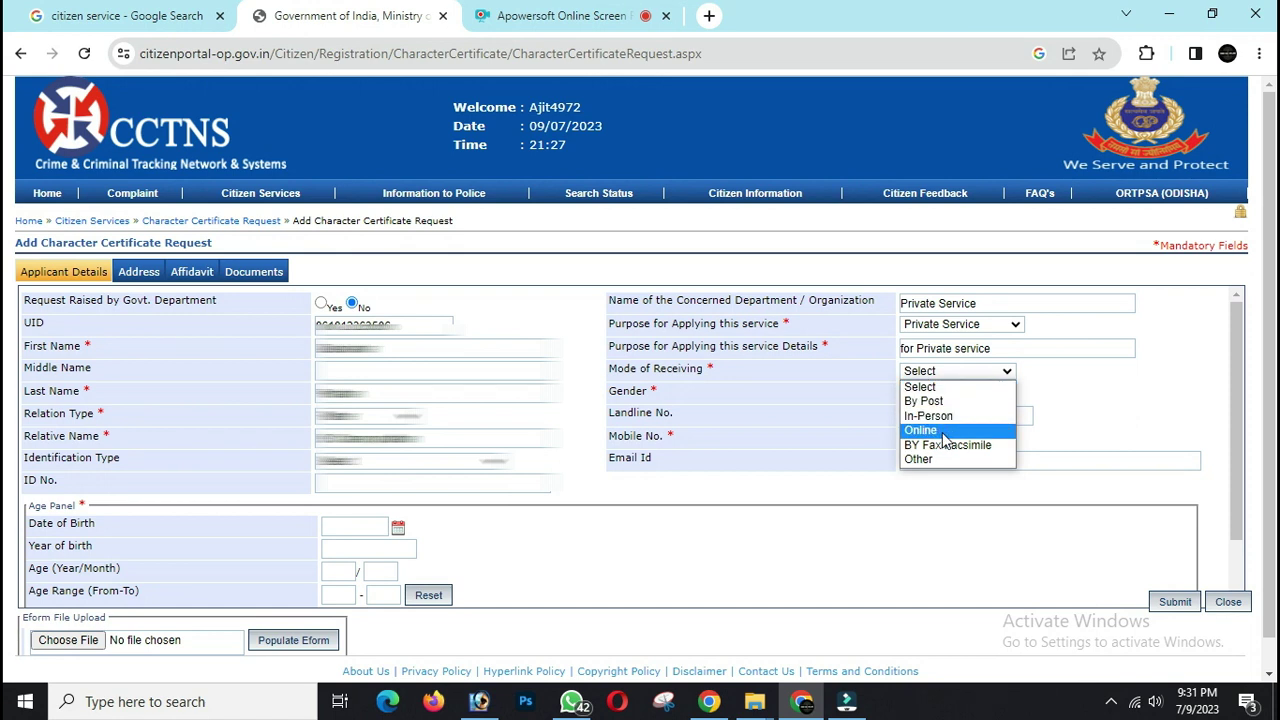
pyautogui.click(945, 432)
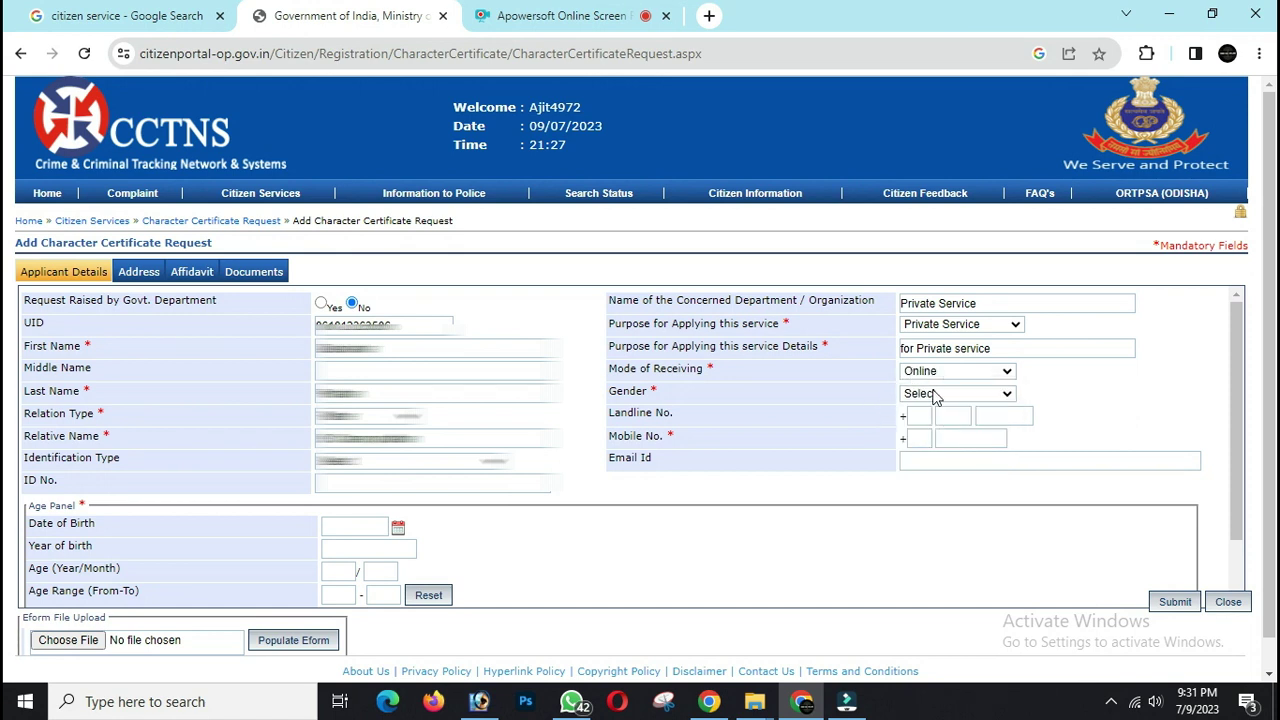
pyautogui.click(935, 394)
pyautogui.click(918, 423)
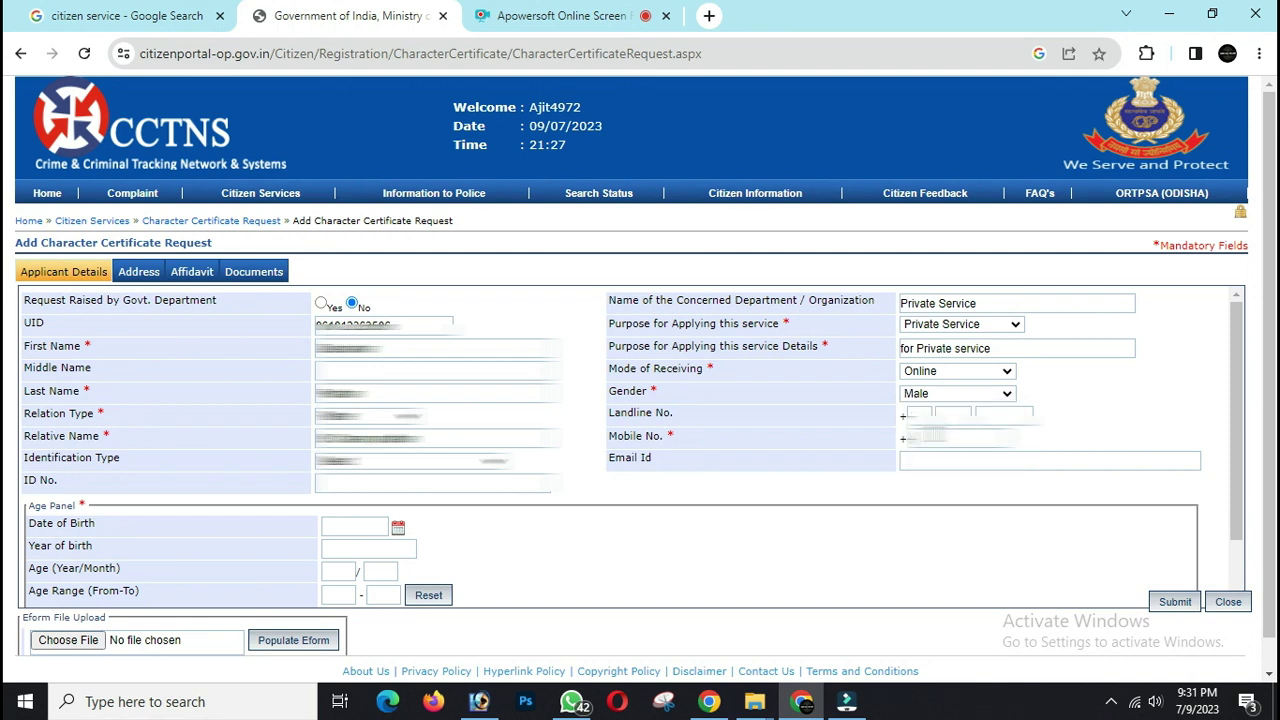
pyautogui.write('1234')
pyautogui.click(928, 459)
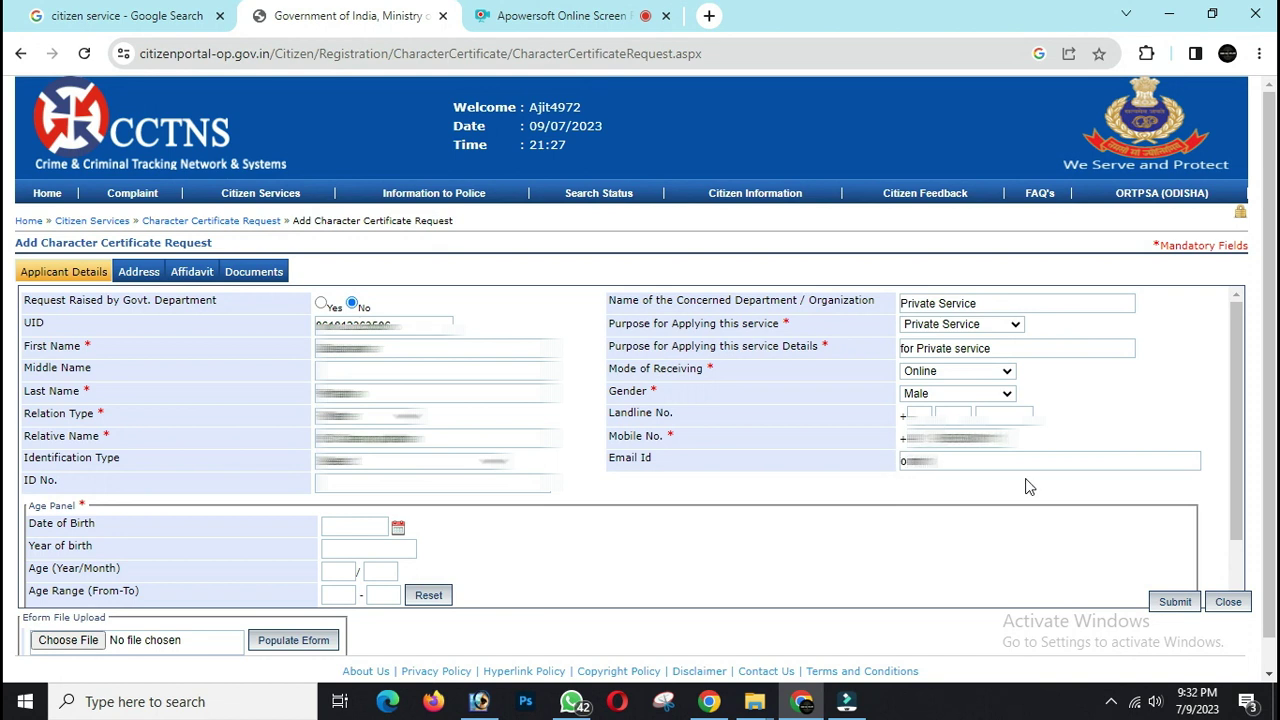
pyautogui.write('xxxx')
pyautogui.write('ail.com')
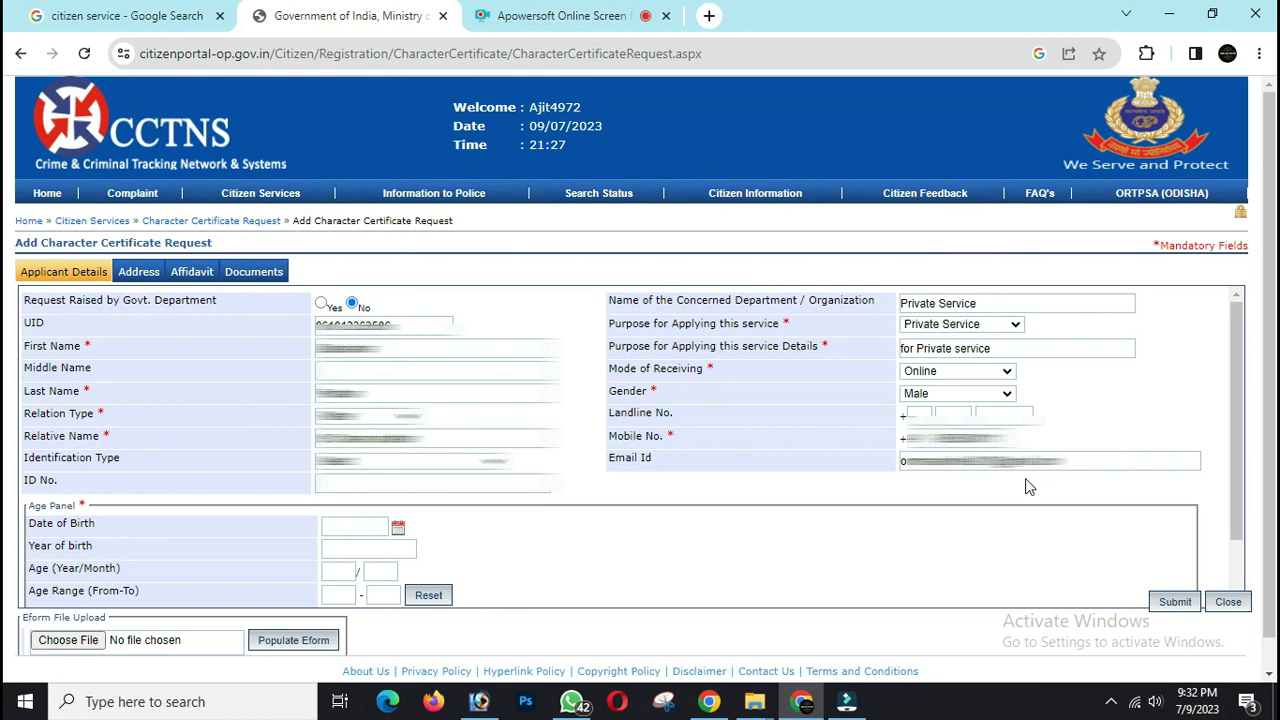
# - Enter date of birth 02/01/1996 so the age fills in as 27 years 6 months
pyautogui.click(347, 527)
pyautogui.write('02/01/1996')
pyautogui.click(356, 550)
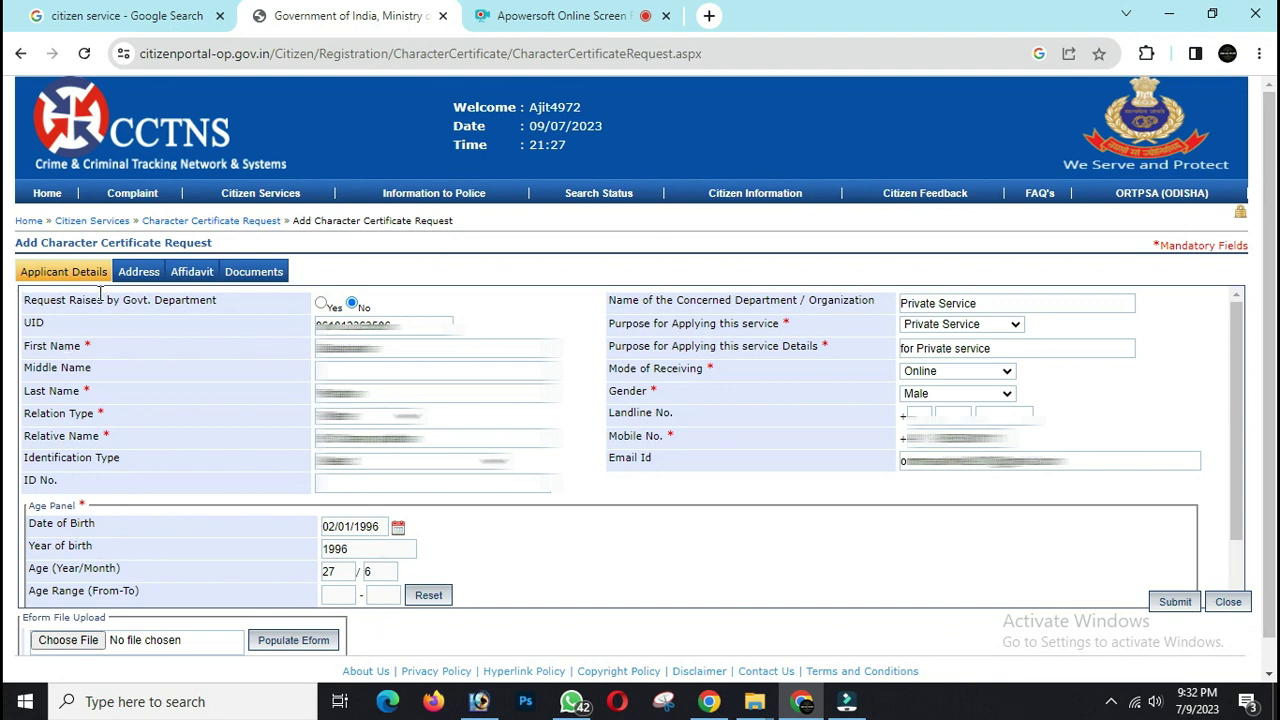
pyautogui.click(136, 272)
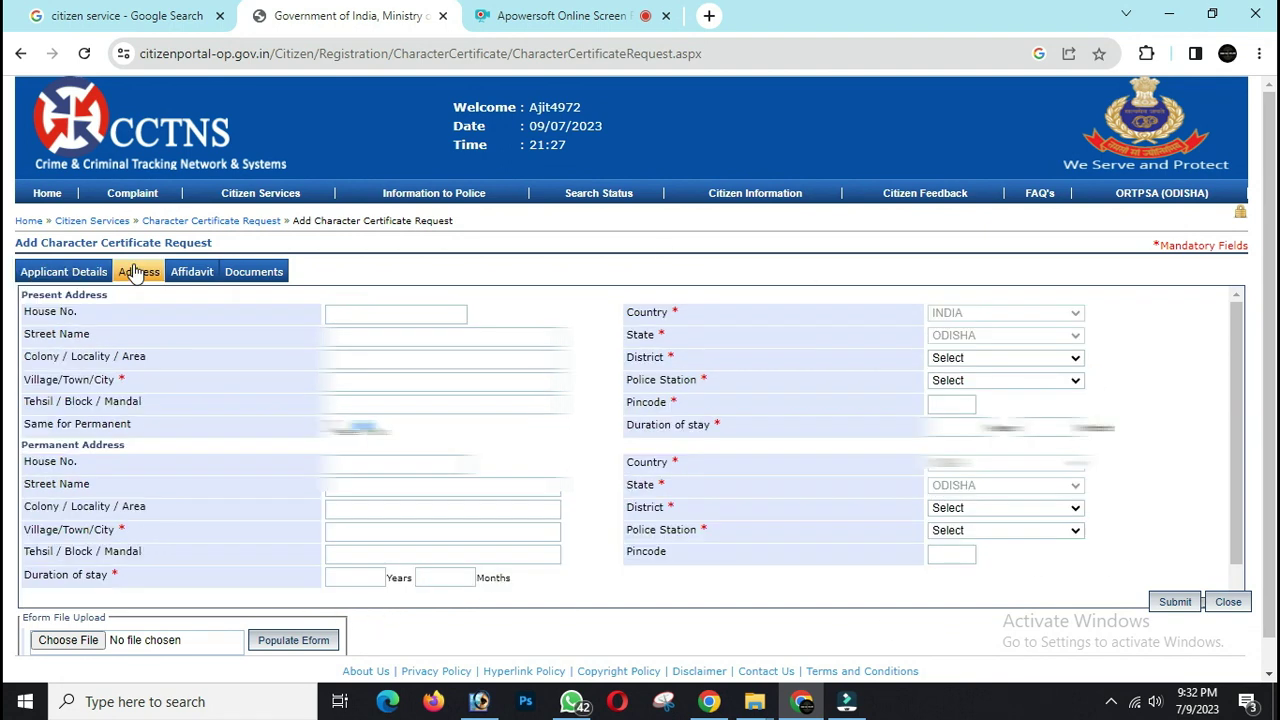
# - Fill the present address with district KENDRAPARA, police station NIKIREI and pincode 754214
pyautogui.scroll(-1, 376, 280)
pyautogui.click(376, 280)
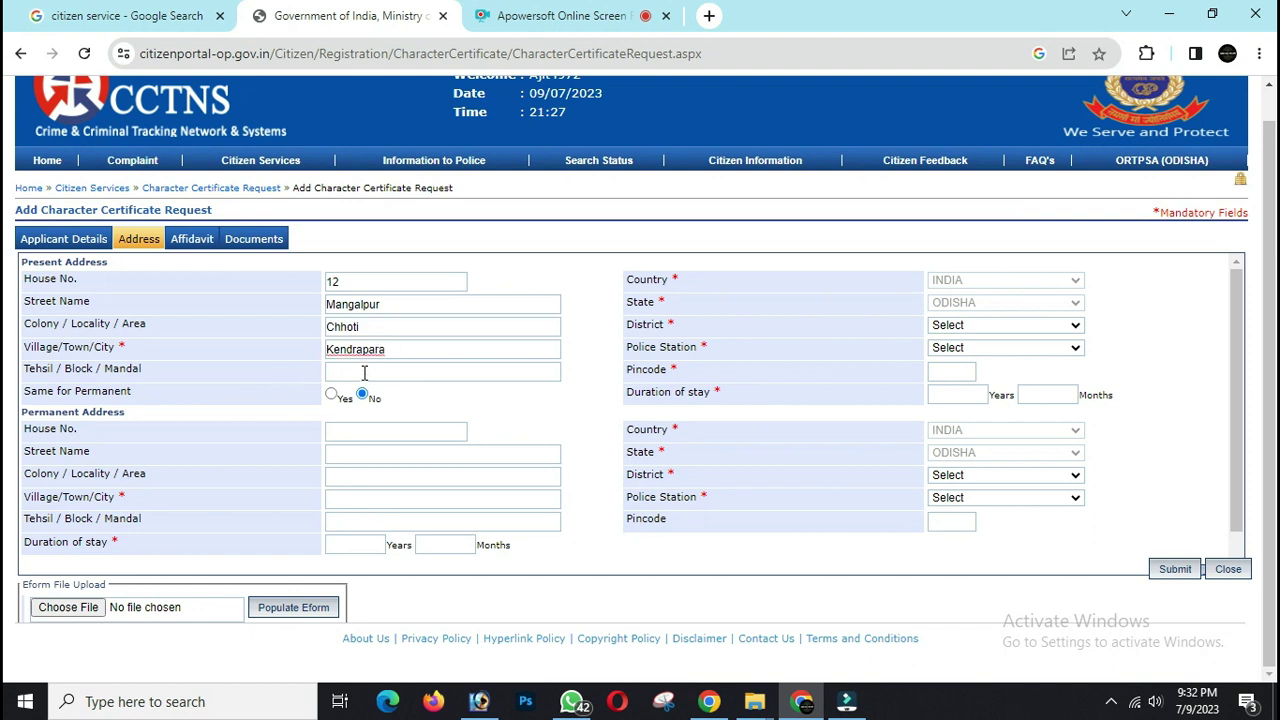
pyautogui.click(958, 326)
pyautogui.write('ken')
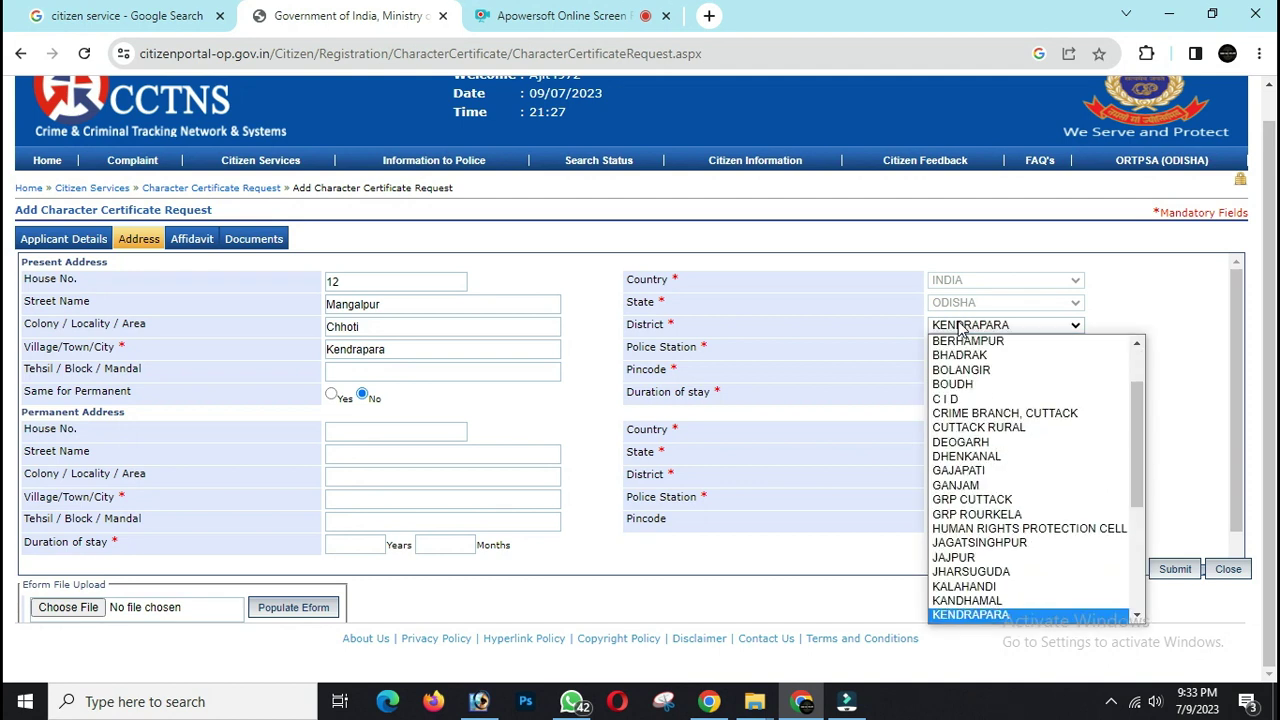
pyautogui.press('Return')
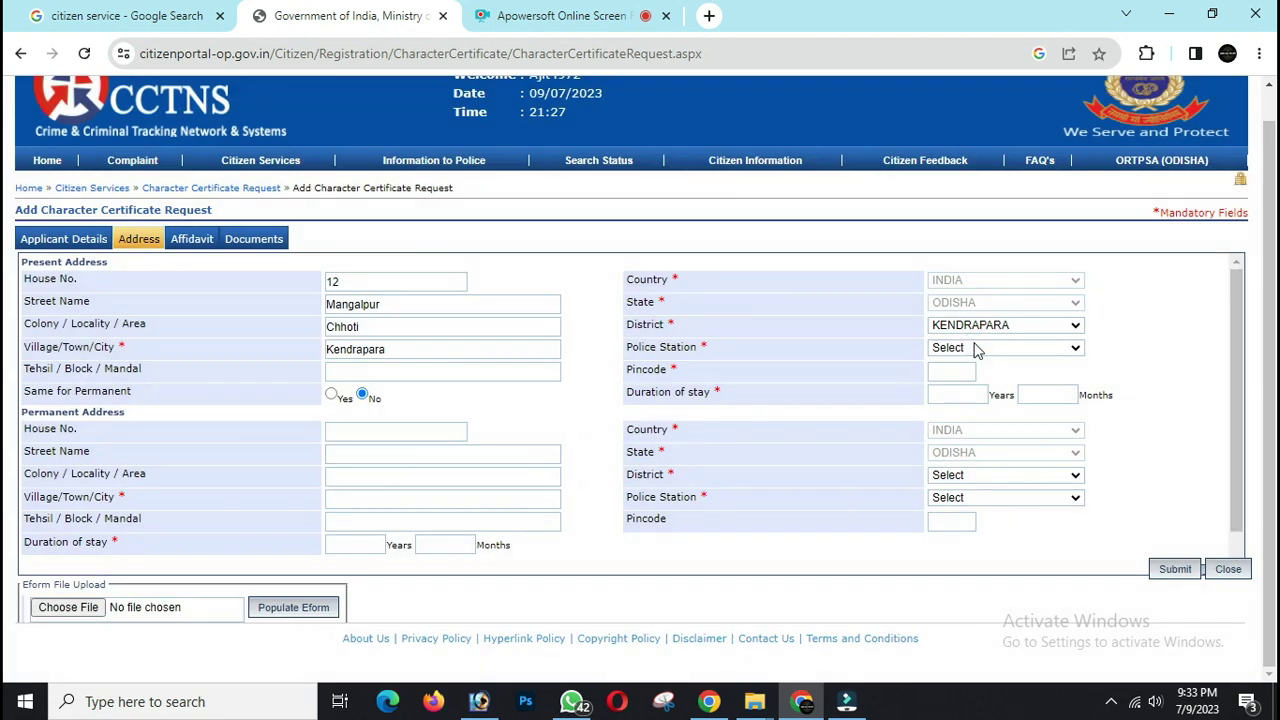
pyautogui.click(975, 350)
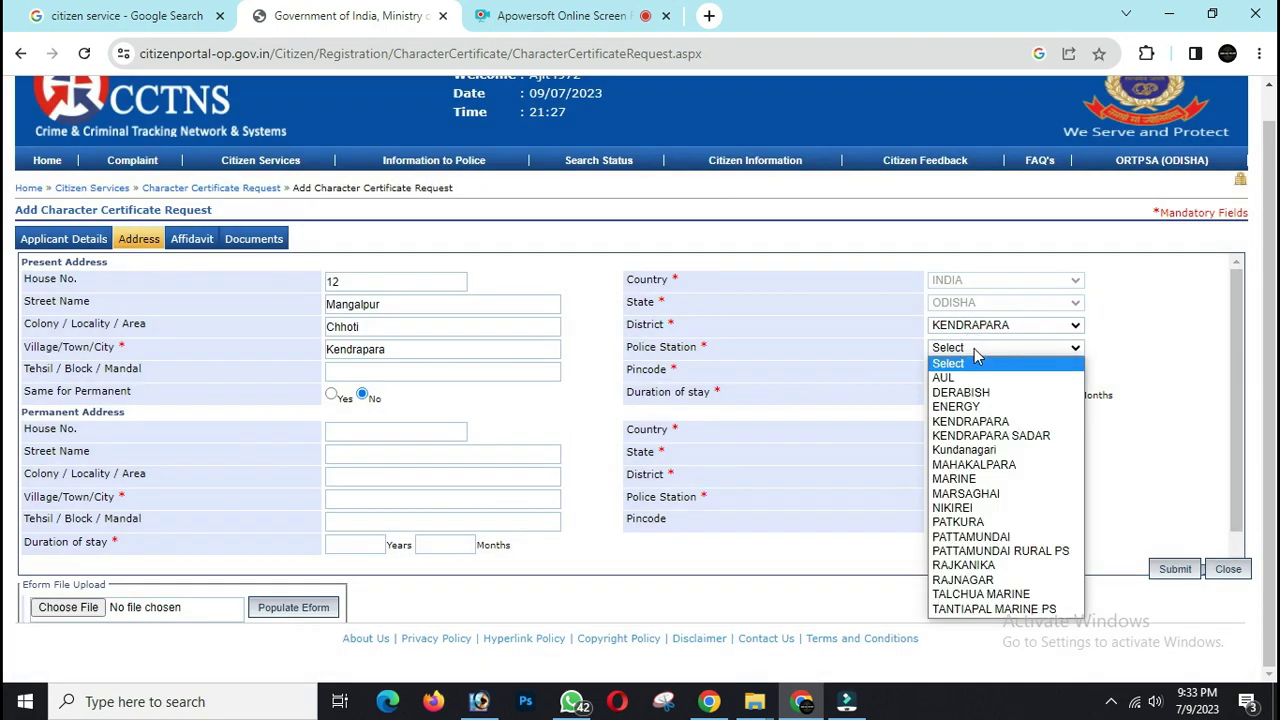
pyautogui.write('n')
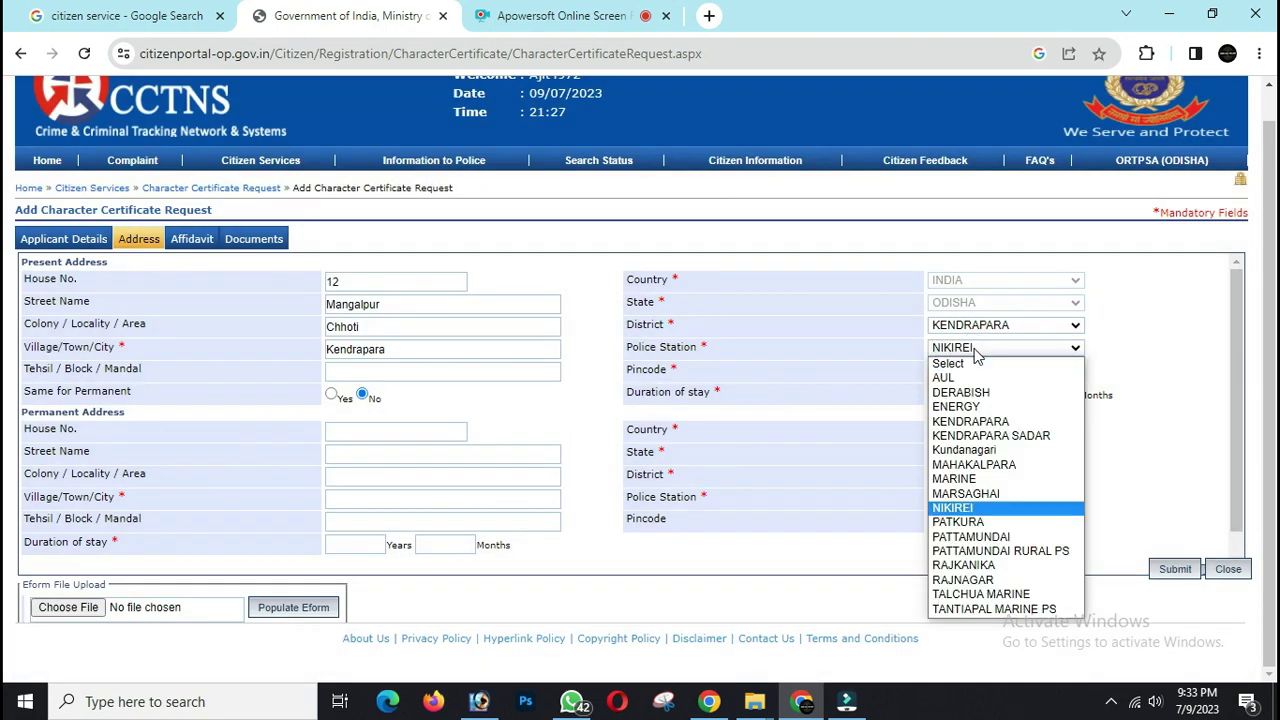
pyautogui.click(972, 509)
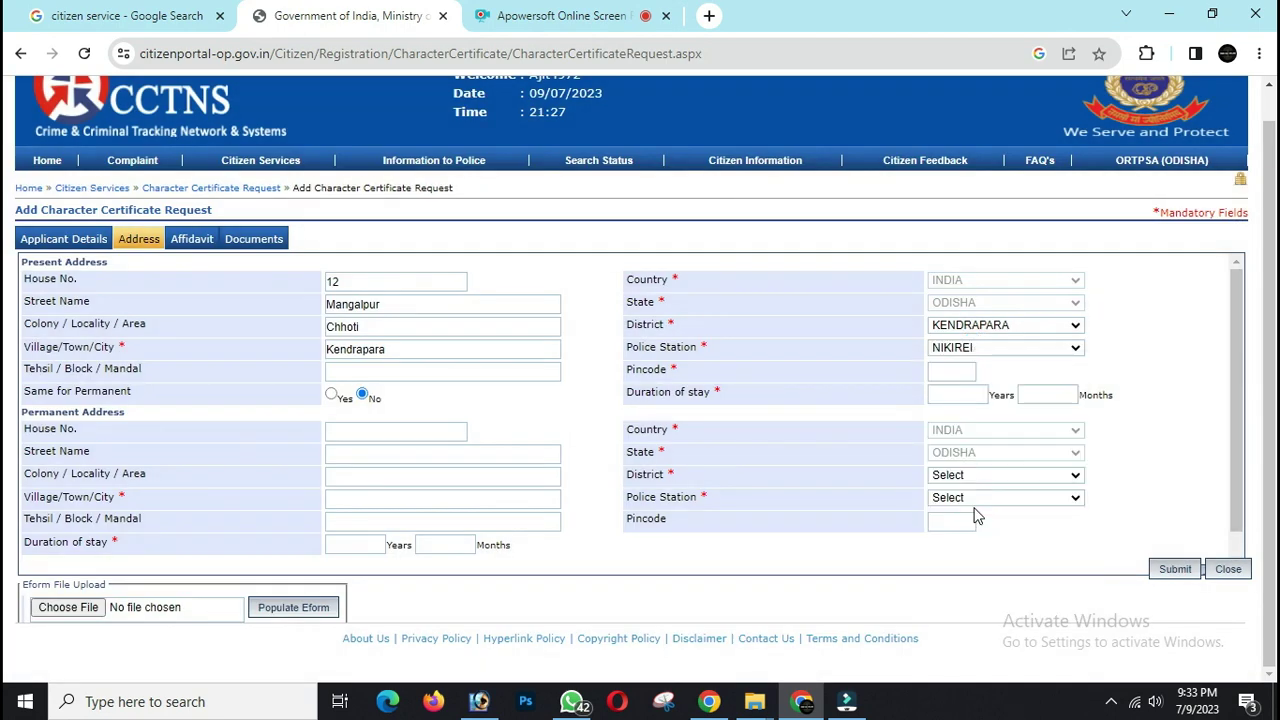
pyautogui.click(949, 367)
pyautogui.write('754214')
pyautogui.press('Tab')
# - Enter a 12-year stay, copy it as the permanent address, and review the affidavit's criminal-record question
pyautogui.moveTo(632, 397); pyautogui.dragTo(737, 400)
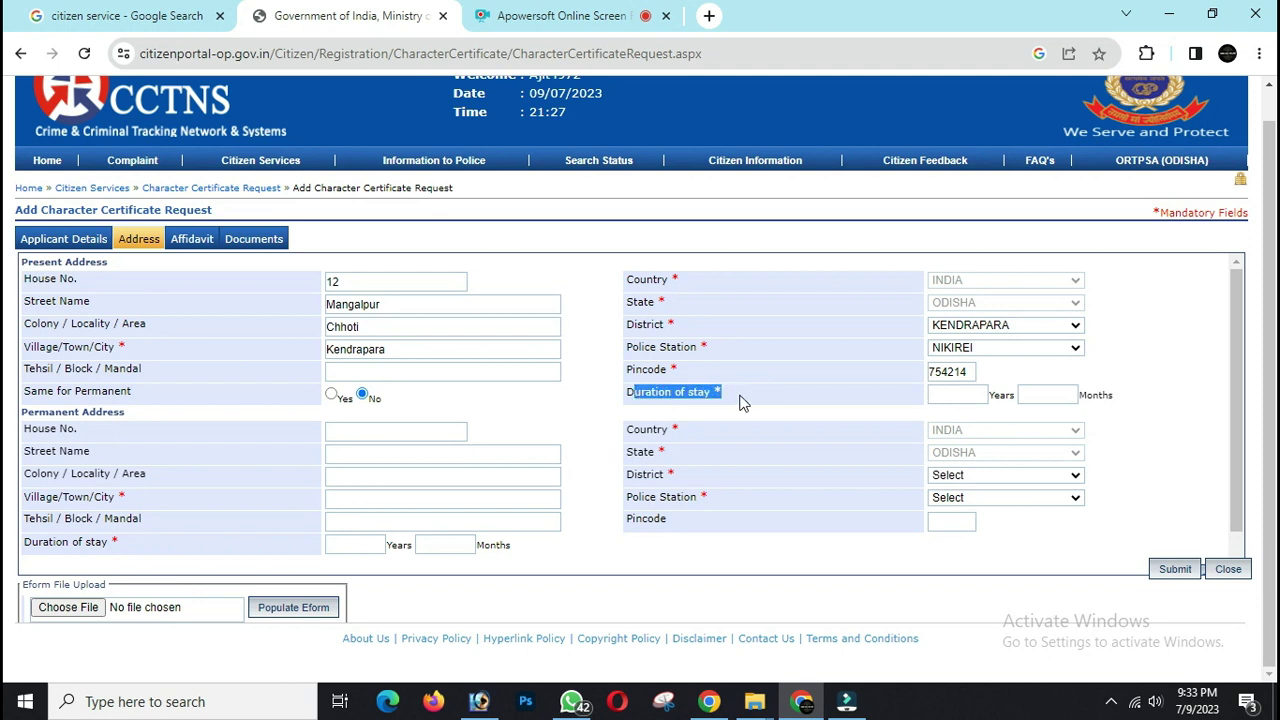
pyautogui.click(973, 397)
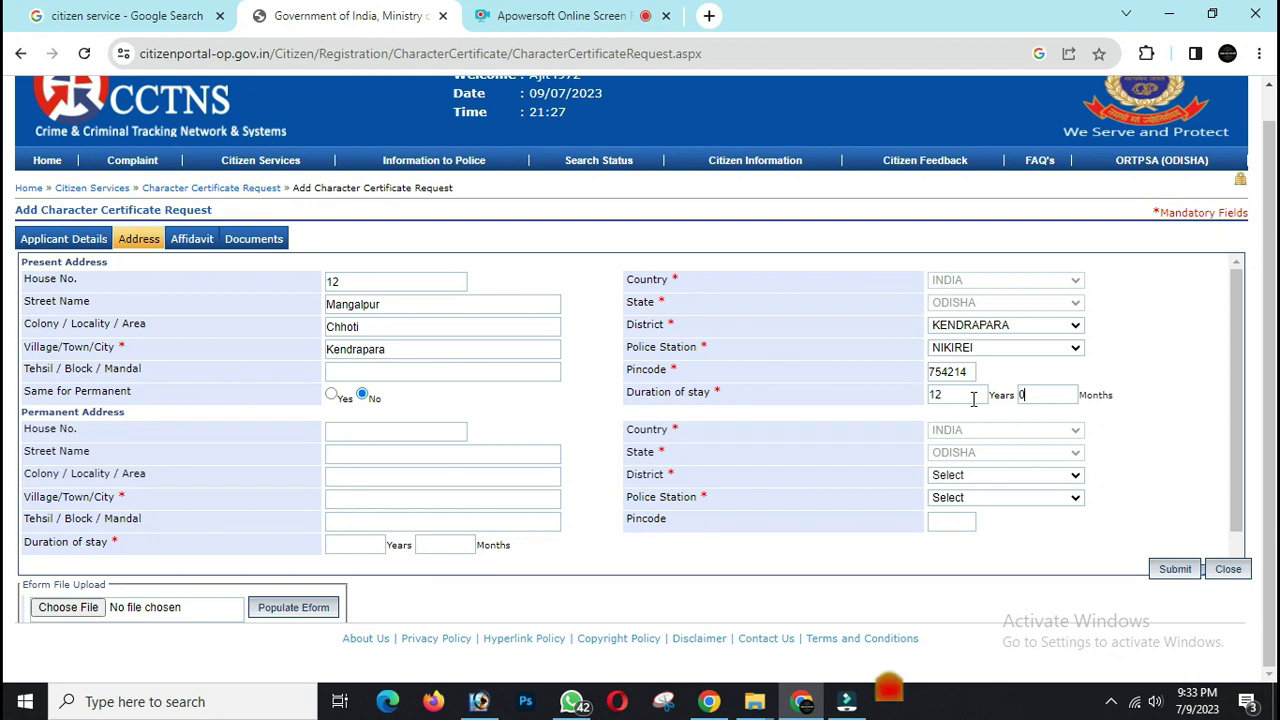
pyautogui.moveTo(37, 392); pyautogui.dragTo(150, 394)
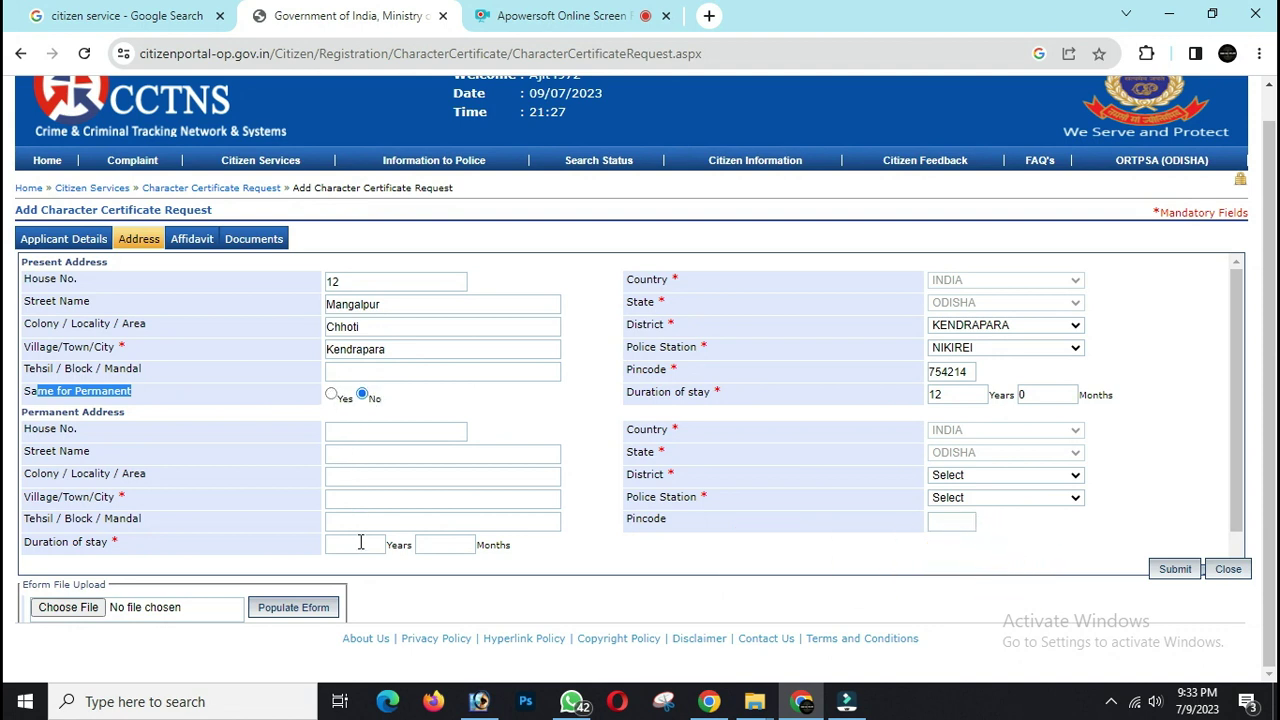
pyautogui.click(330, 393)
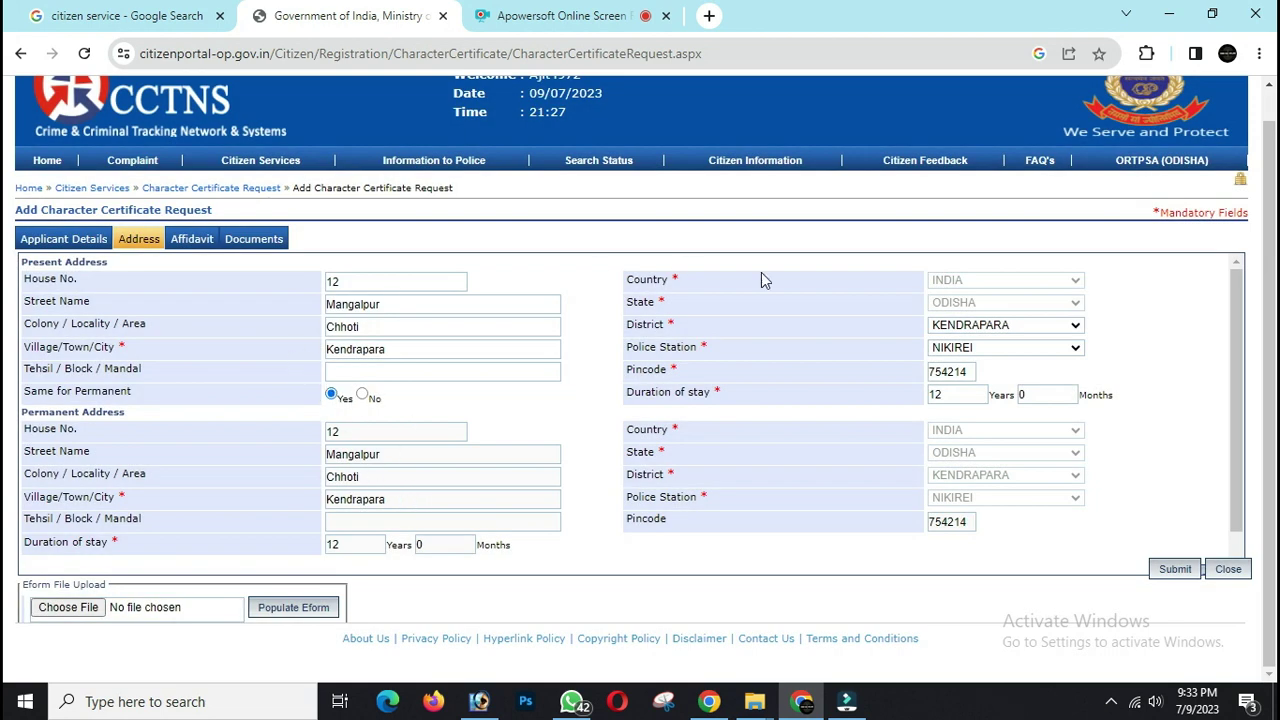
pyautogui.click(189, 245)
pyautogui.moveTo(24, 268); pyautogui.dragTo(176, 287)
pyautogui.moveTo(270, 275); pyautogui.dragTo(628, 271)
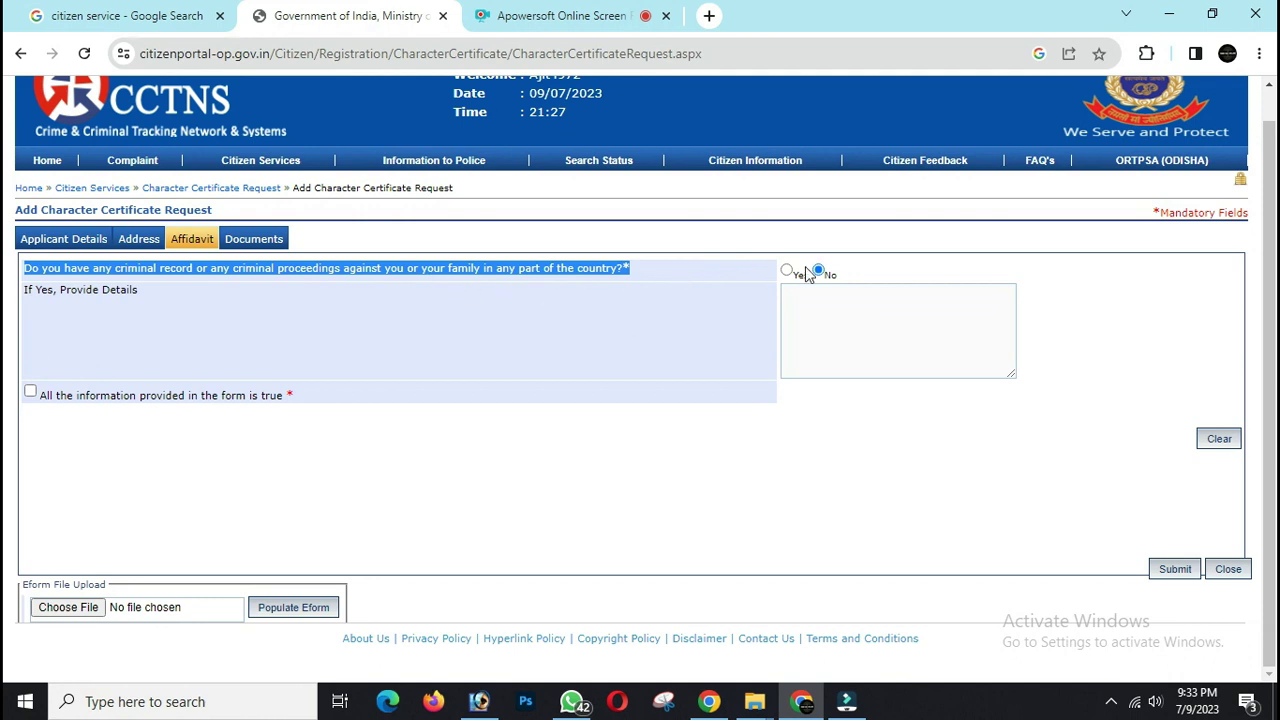
# - Tick the truth declaration and go to Documents, noting the 100kb file size limit
pyautogui.click(611, 328)
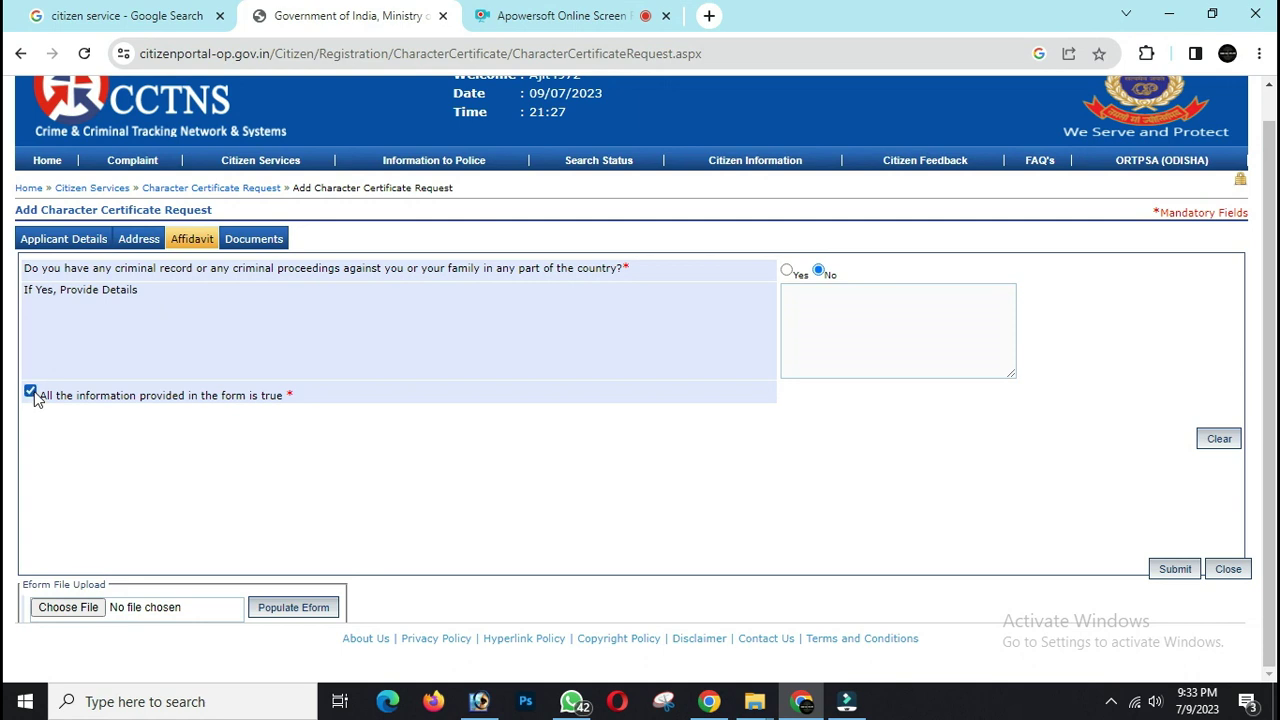
pyautogui.click(235, 248)
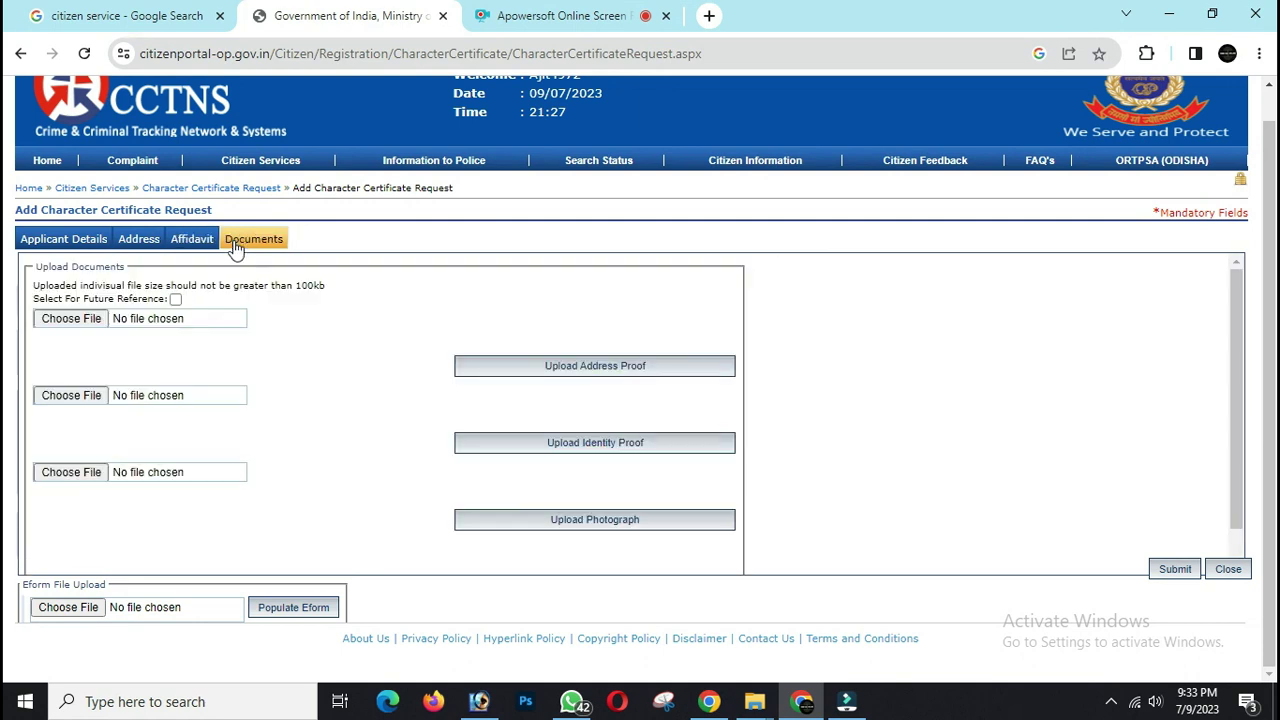
pyautogui.tripleClick(247, 290)
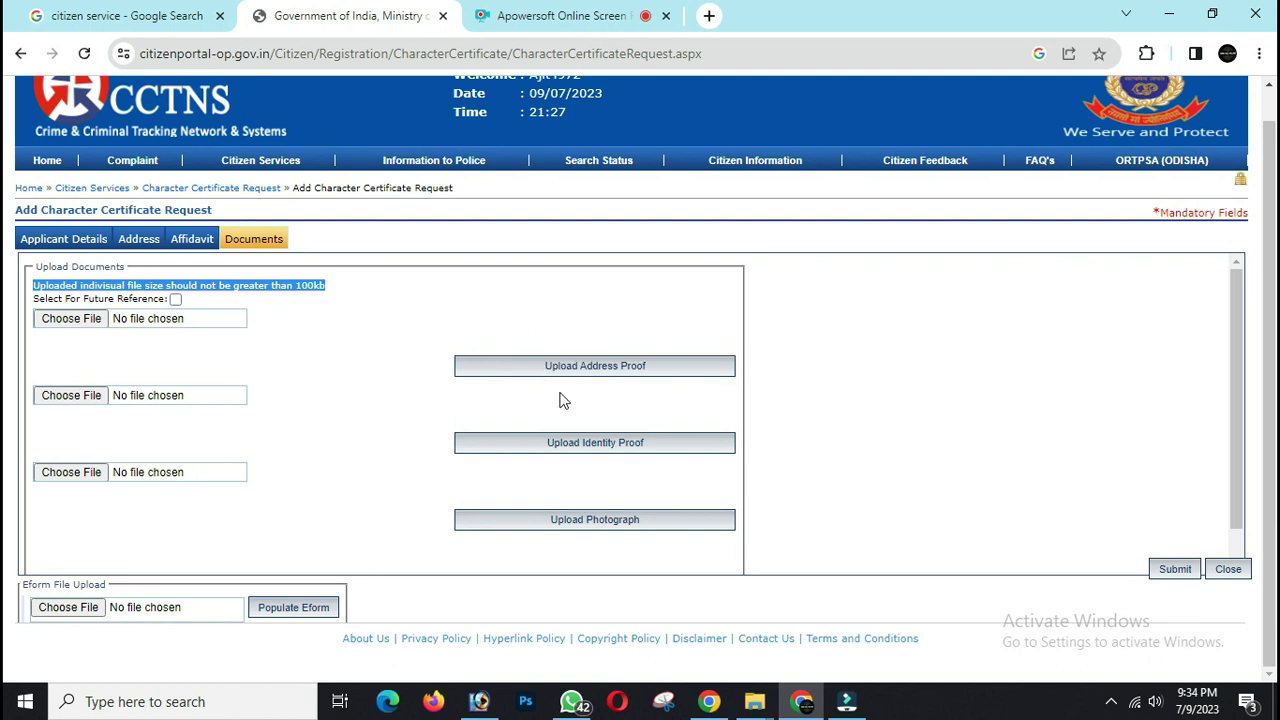
# - Upload aadahr.jpg from Desktop > KUNI as Address Proof and confirm it is listed
pyautogui.click(86, 318)
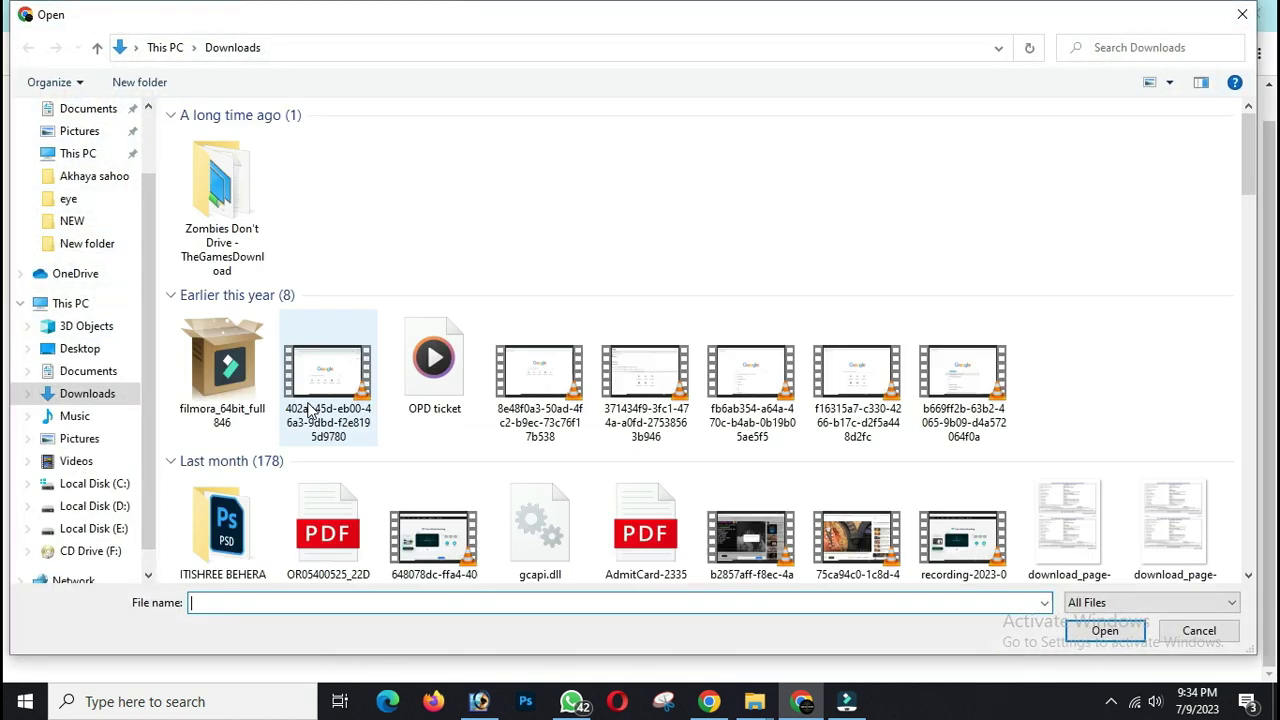
pyautogui.scroll(2, 128, 154)
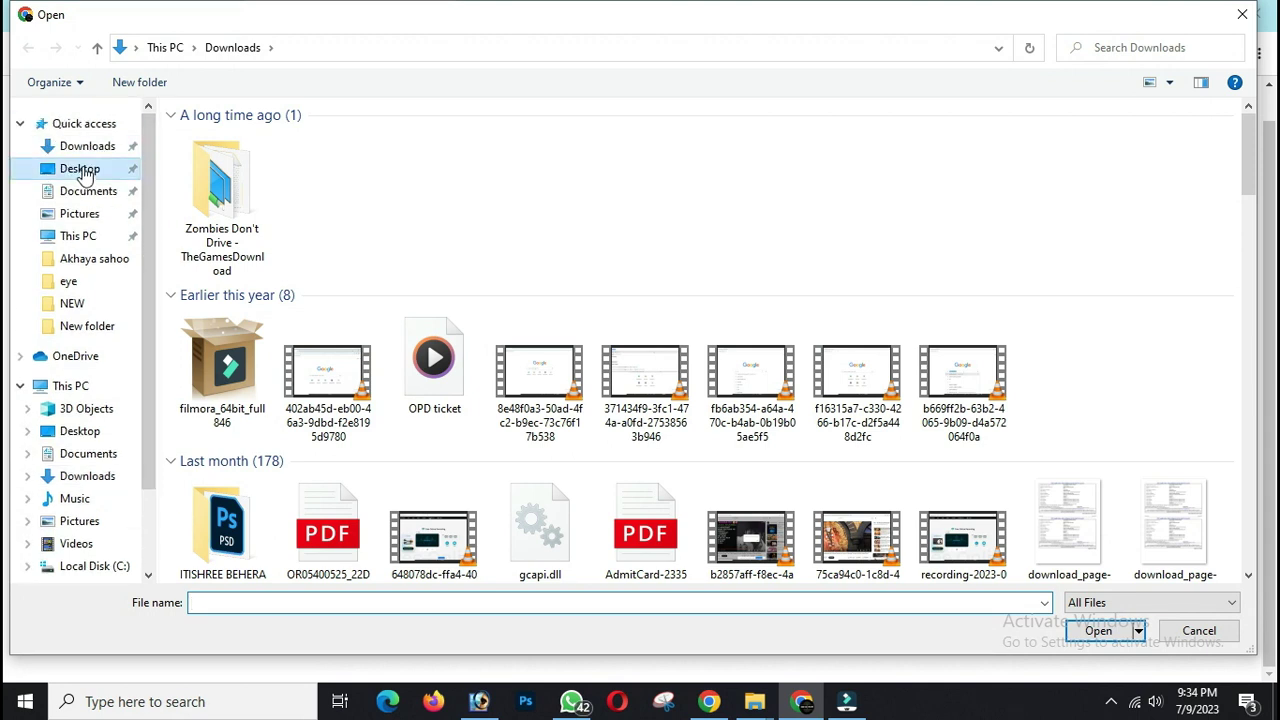
pyautogui.click(65, 168)
pyautogui.doubleClick(222, 170)
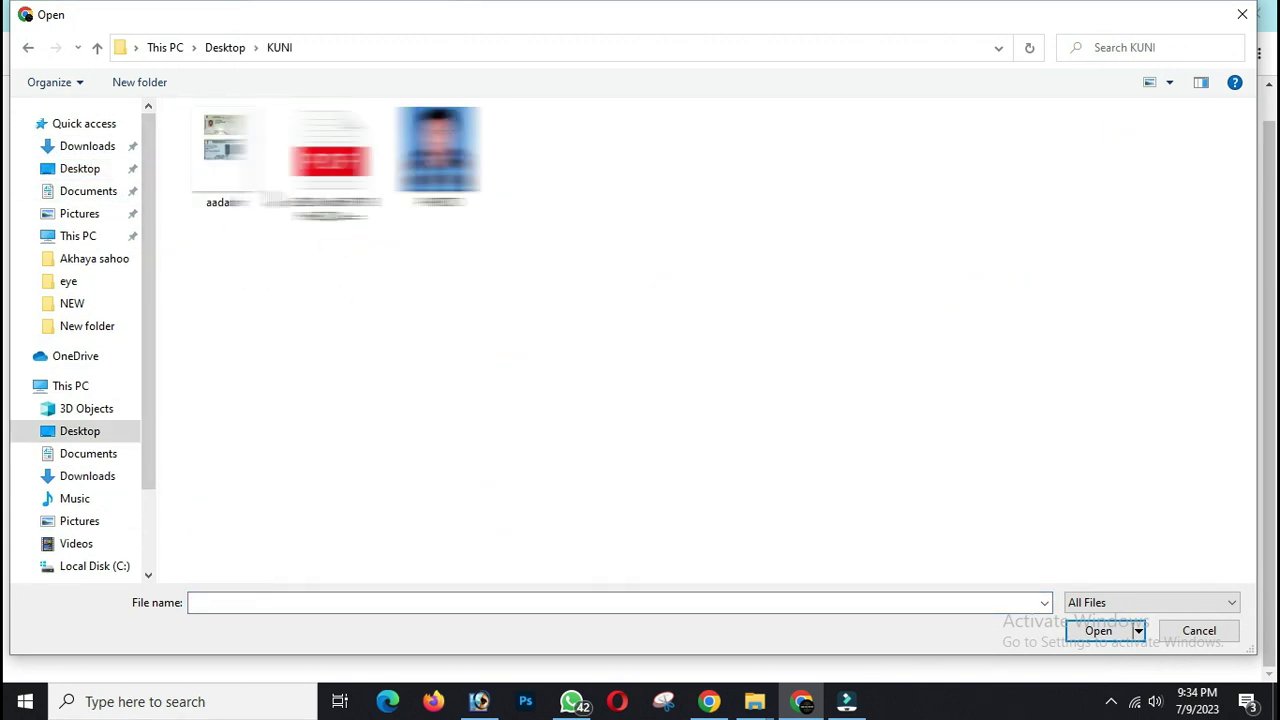
pyautogui.doubleClick(222, 170)
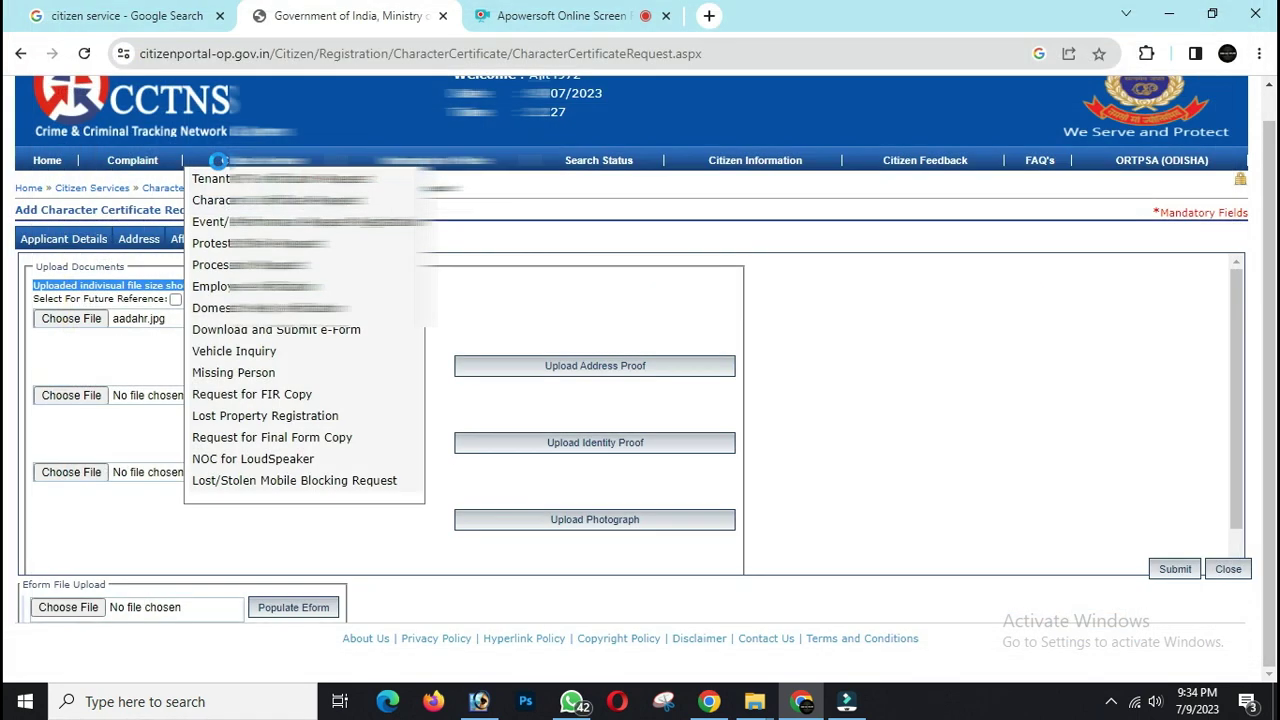
pyautogui.click(545, 370)
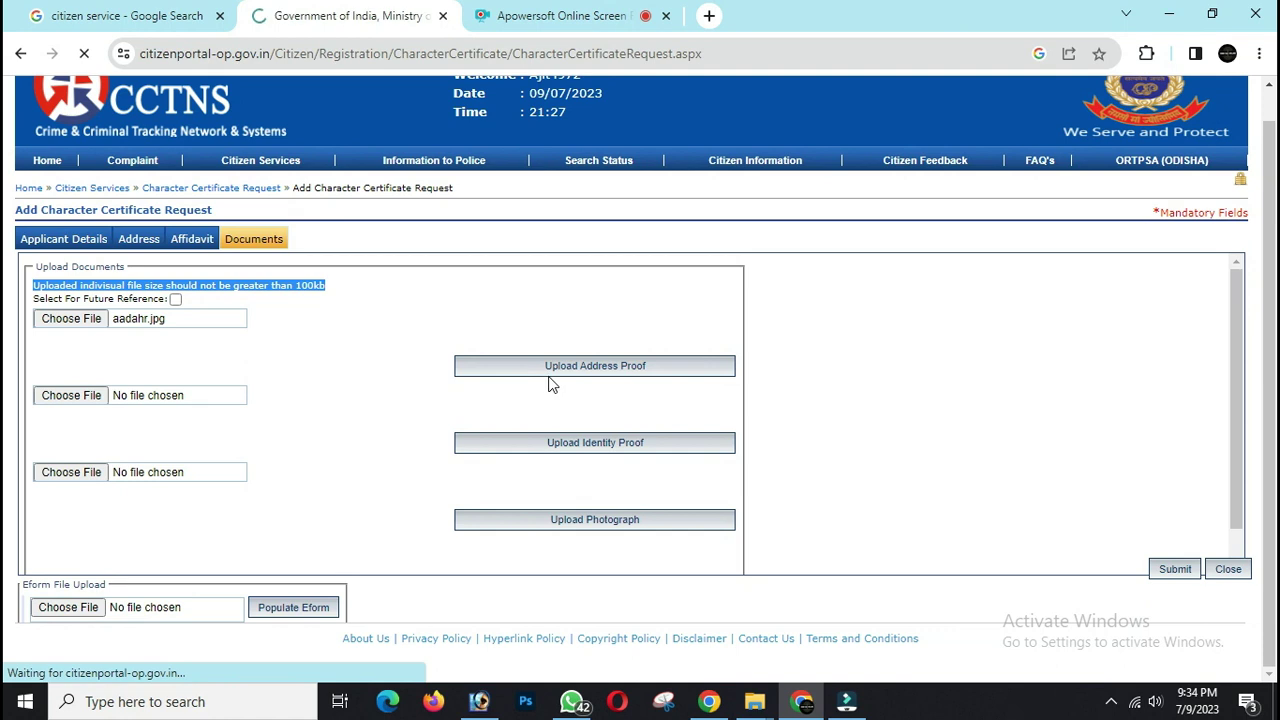
pyautogui.scroll(-2, 549, 380)
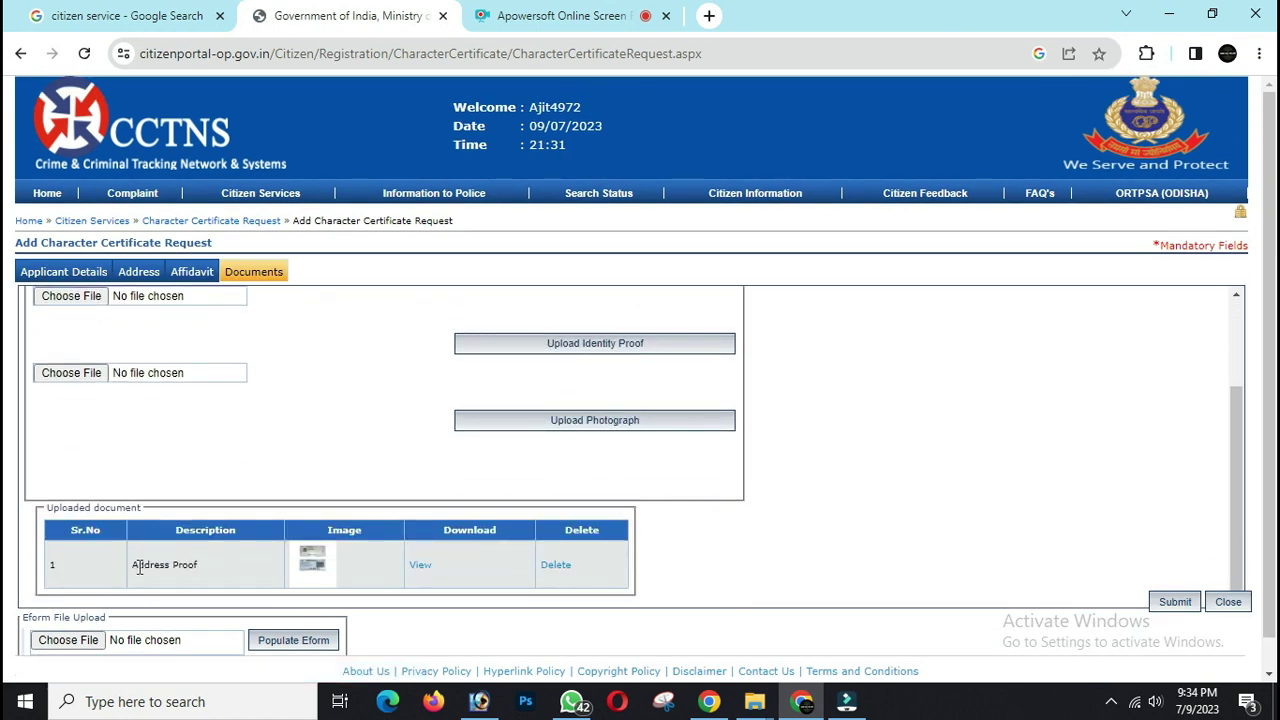
pyautogui.moveTo(139, 565); pyautogui.dragTo(210, 577)
pyautogui.scroll(2, 256, 545)
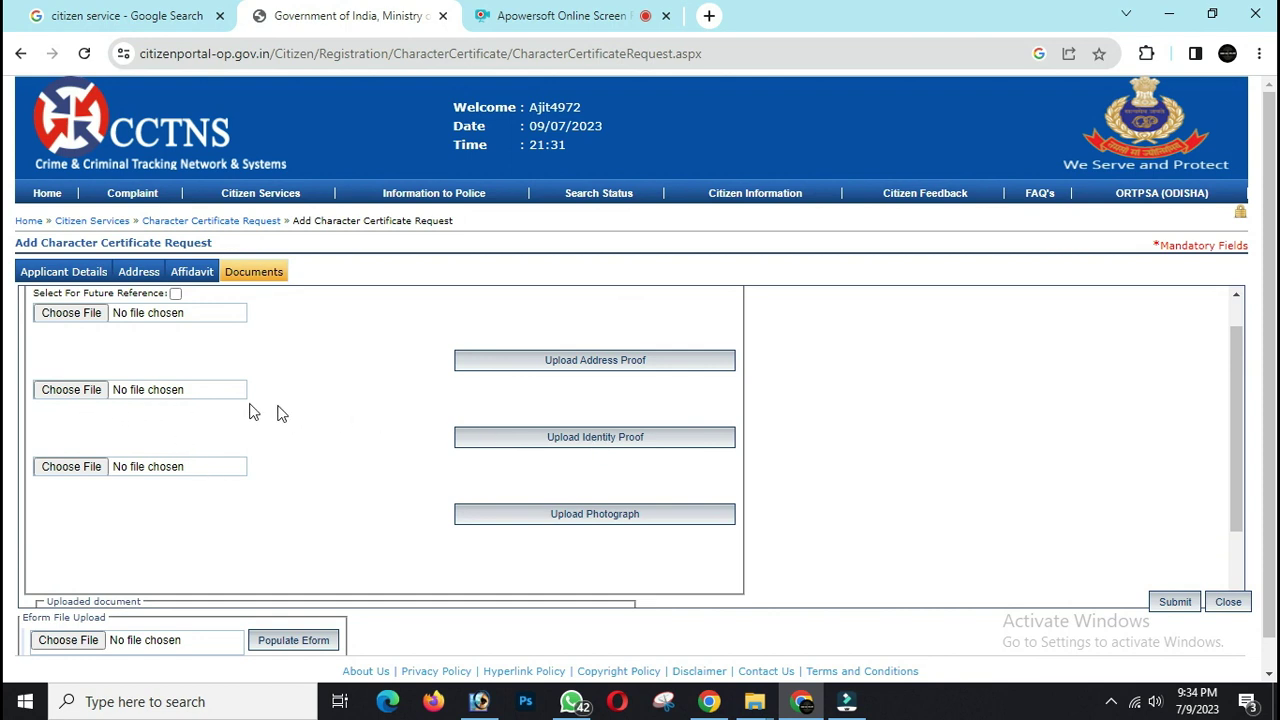
# - Upload aadahr.jpg as Identity Proof and check the uploaded documents list
pyautogui.click(91, 394)
pyautogui.write('aadahr')
pyautogui.press('Return')
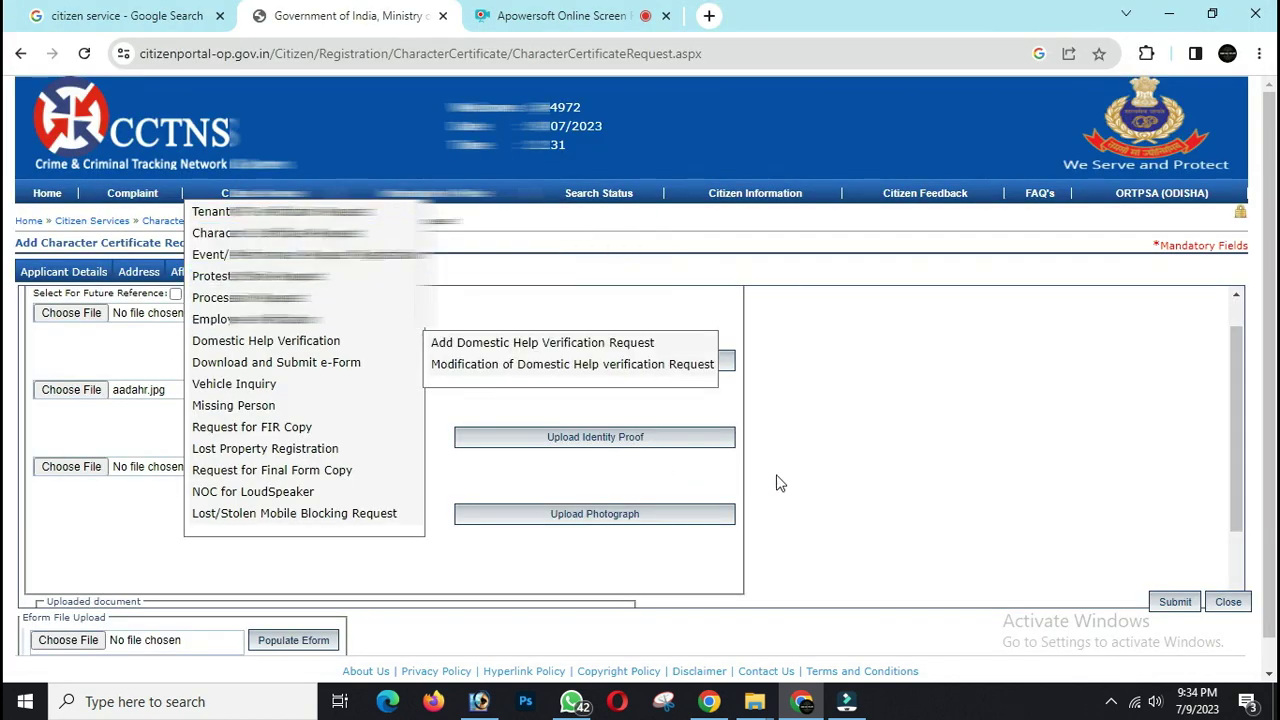
pyautogui.click(612, 437)
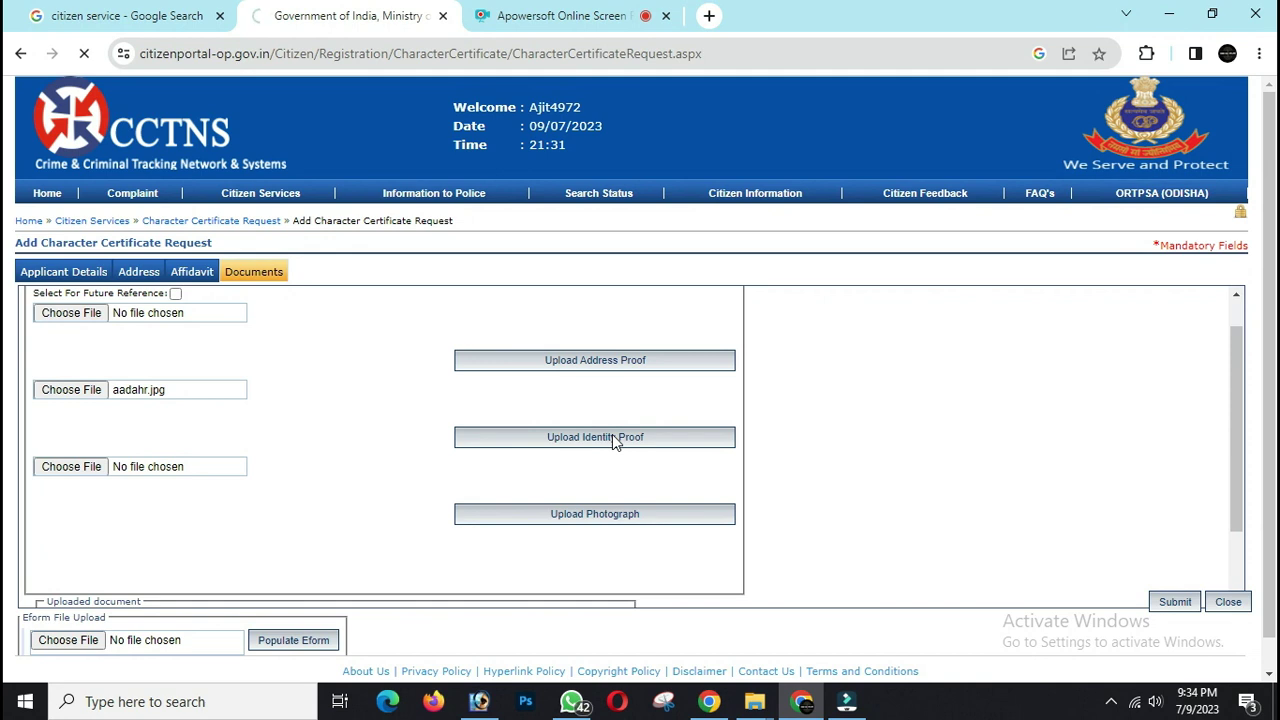
pyautogui.scroll(-2, 612, 437)
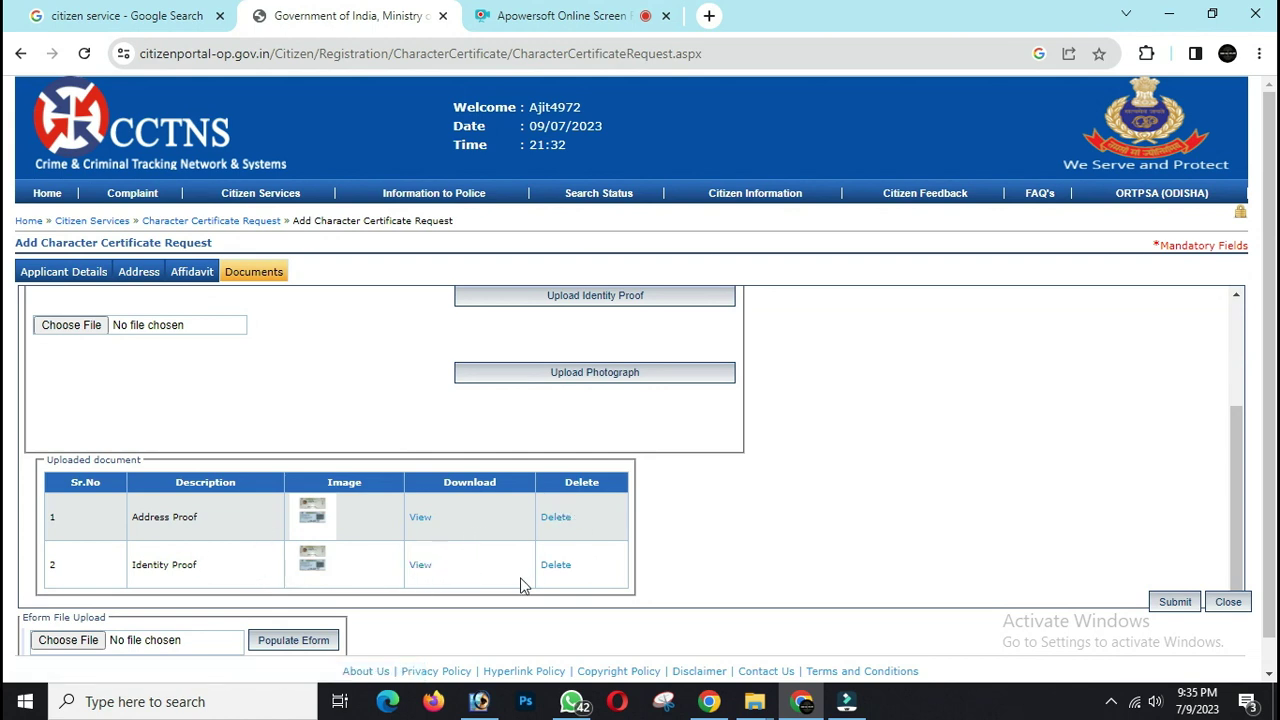
pyautogui.scroll(2, 335, 368)
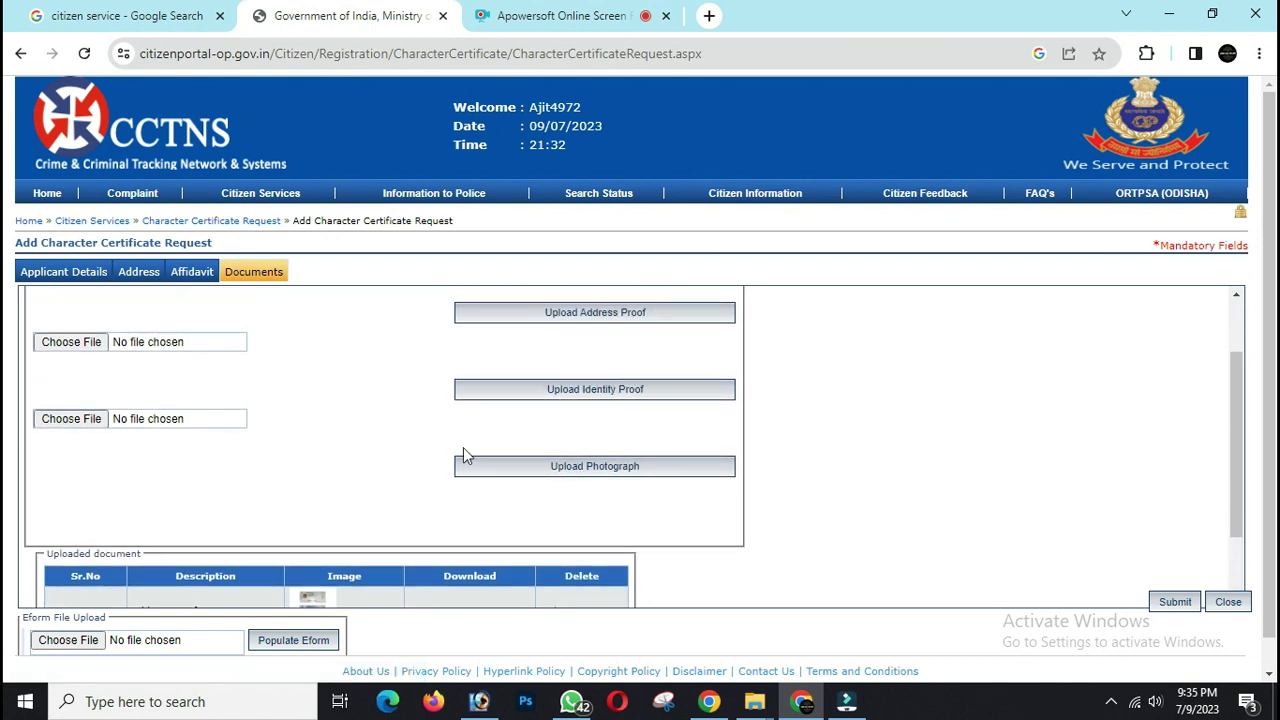
# - Upload PHOTO.jpg as the photograph and confirm it is listed in the uploaded documents table
pyautogui.click(58, 418)
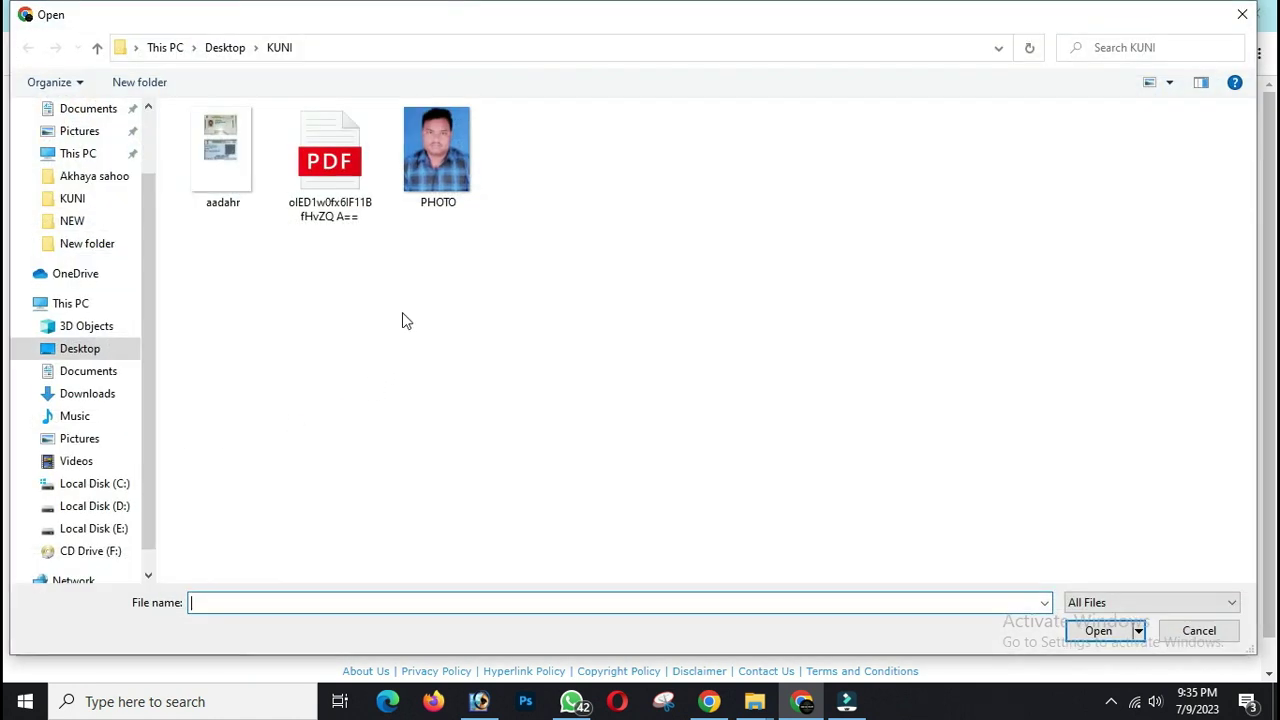
pyautogui.doubleClick(438, 155)
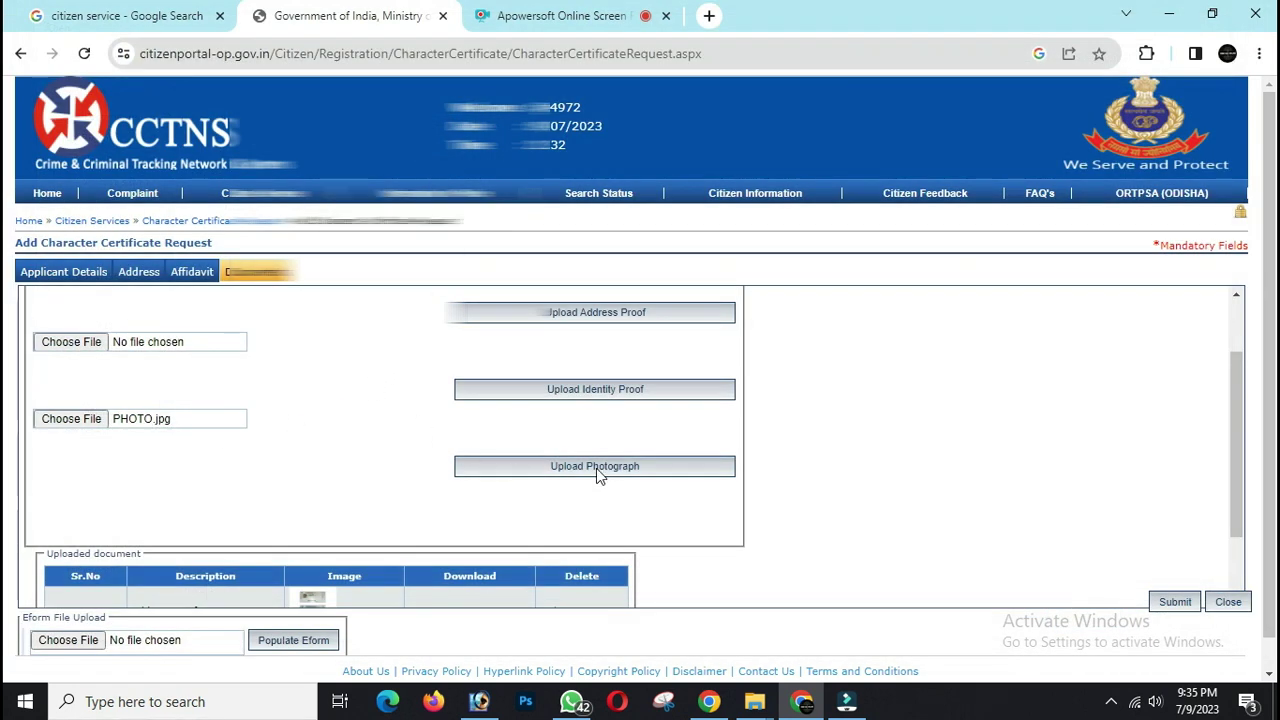
pyautogui.click(597, 476)
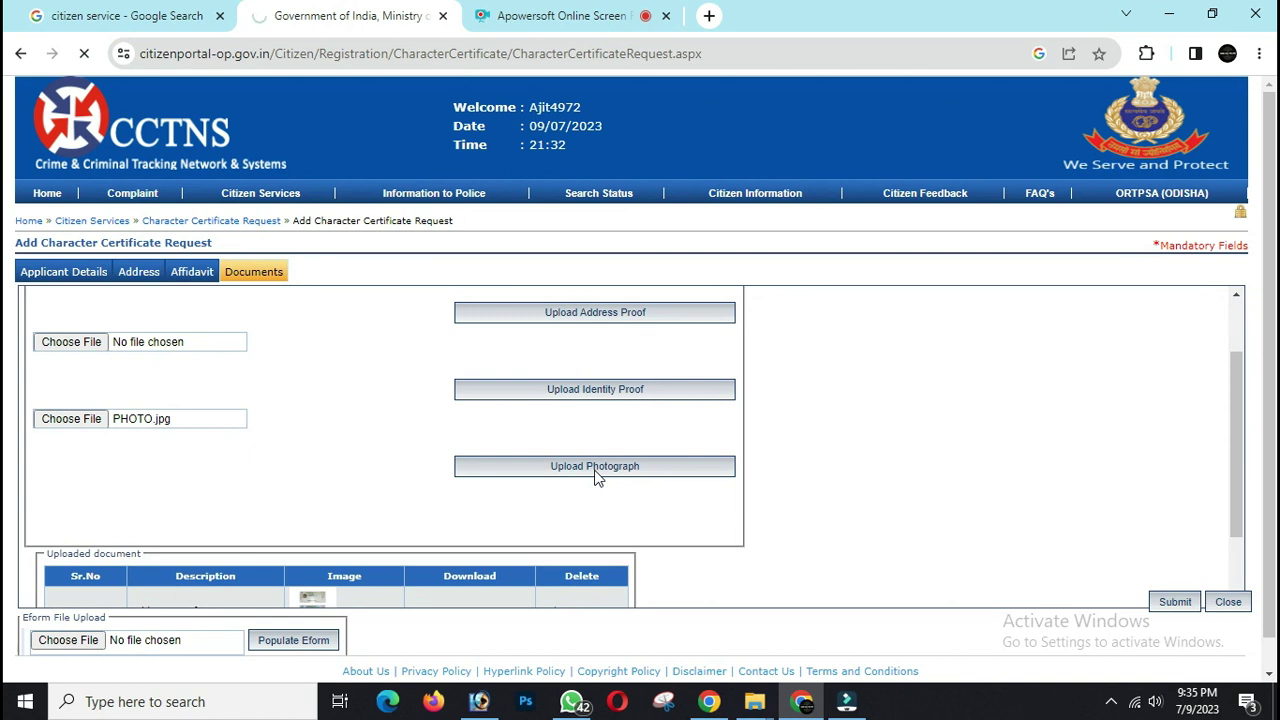
pyautogui.scroll(-1, 597, 477)
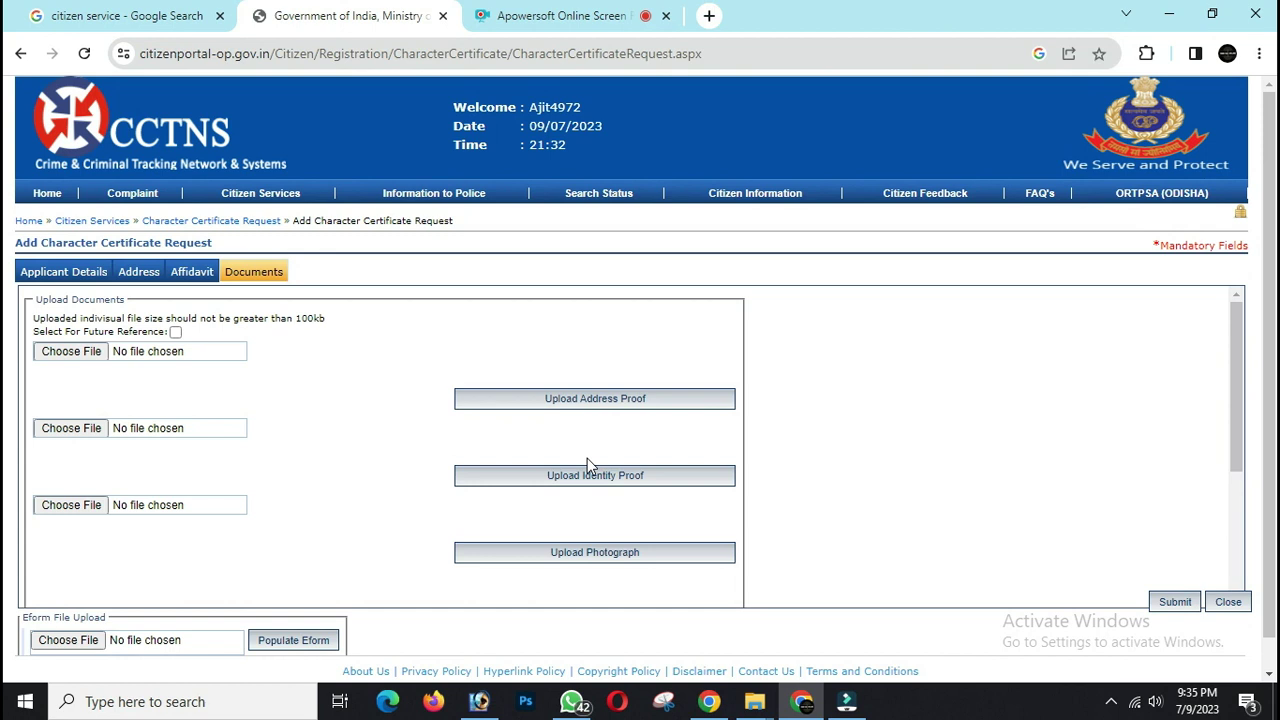
pyautogui.scroll(-3, 514, 537)
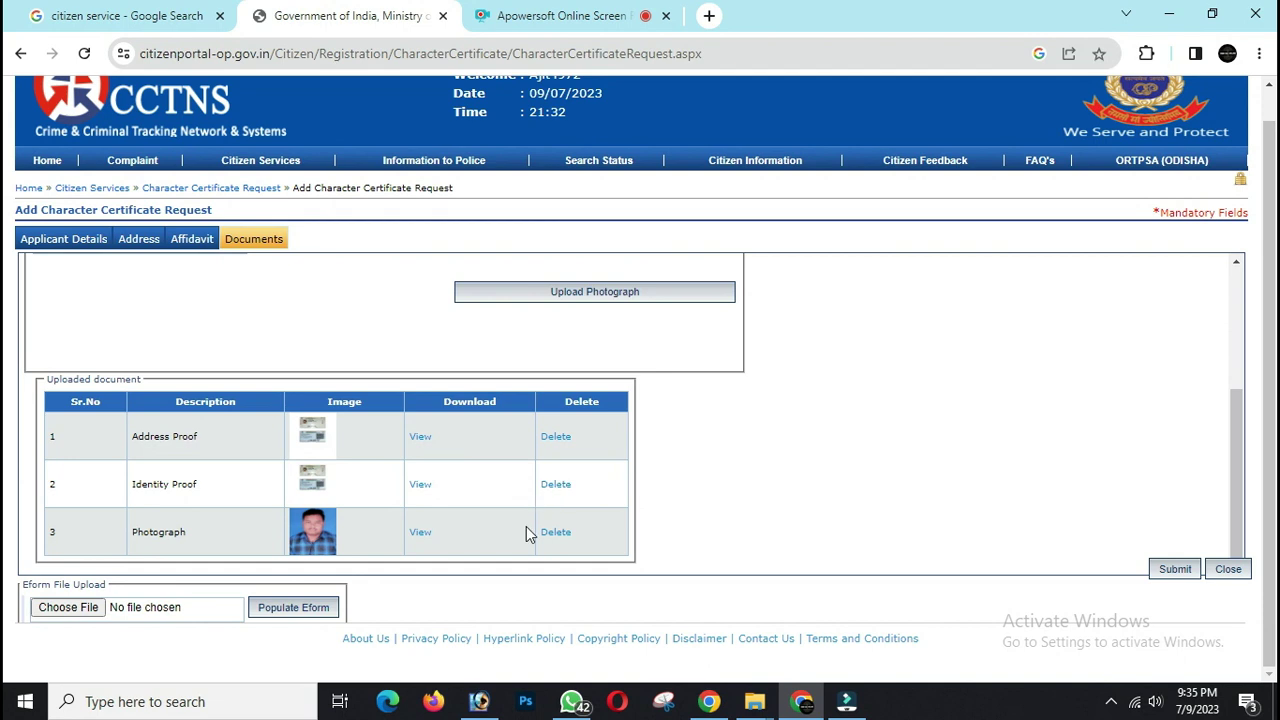
pyautogui.scroll(5, 866, 452)
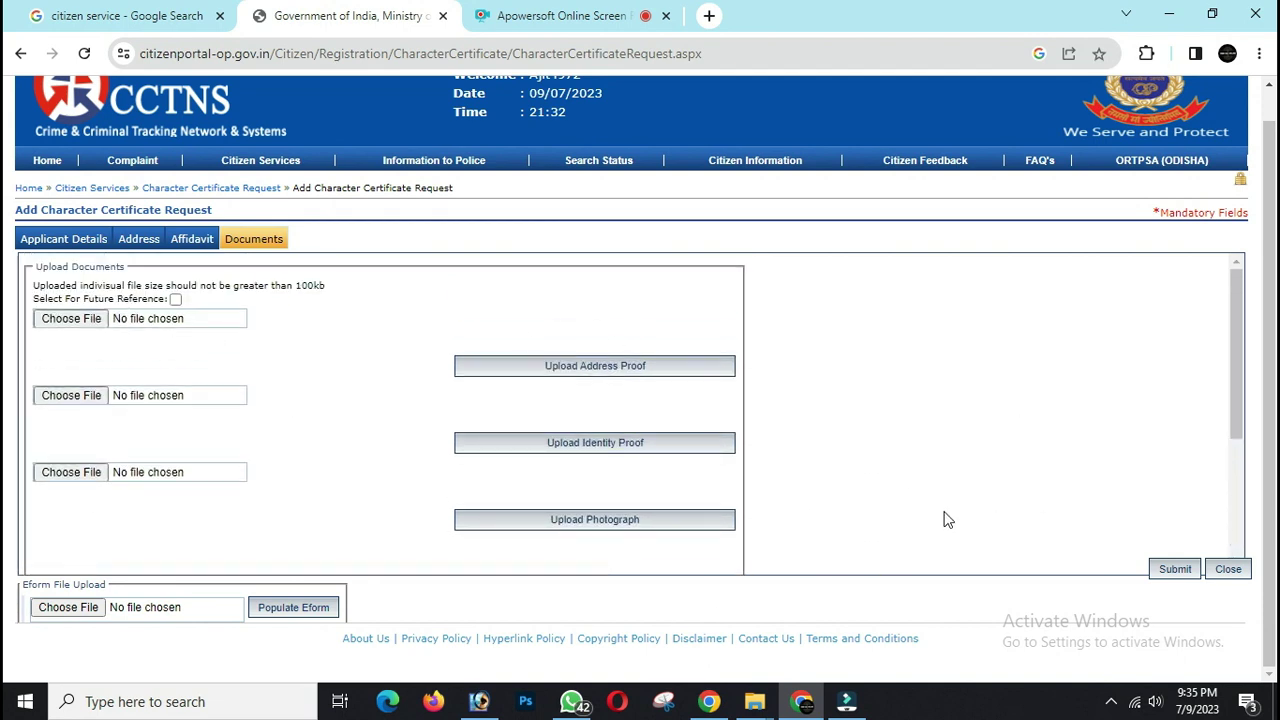
# - Submit the request and accept the 50.00 Character Certificate challan details
pyautogui.click(1180, 572)
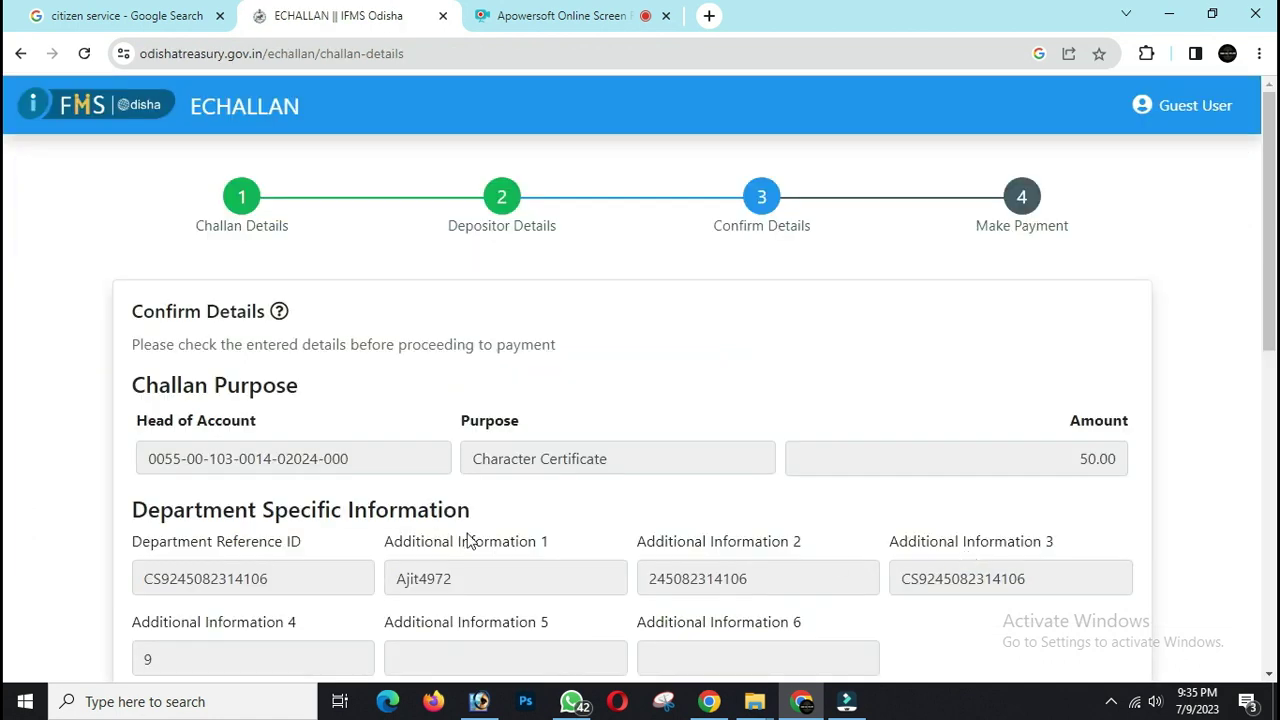
pyautogui.moveTo(1077, 455); pyautogui.dragTo(1124, 465)
pyautogui.scroll(-7, 1123, 460)
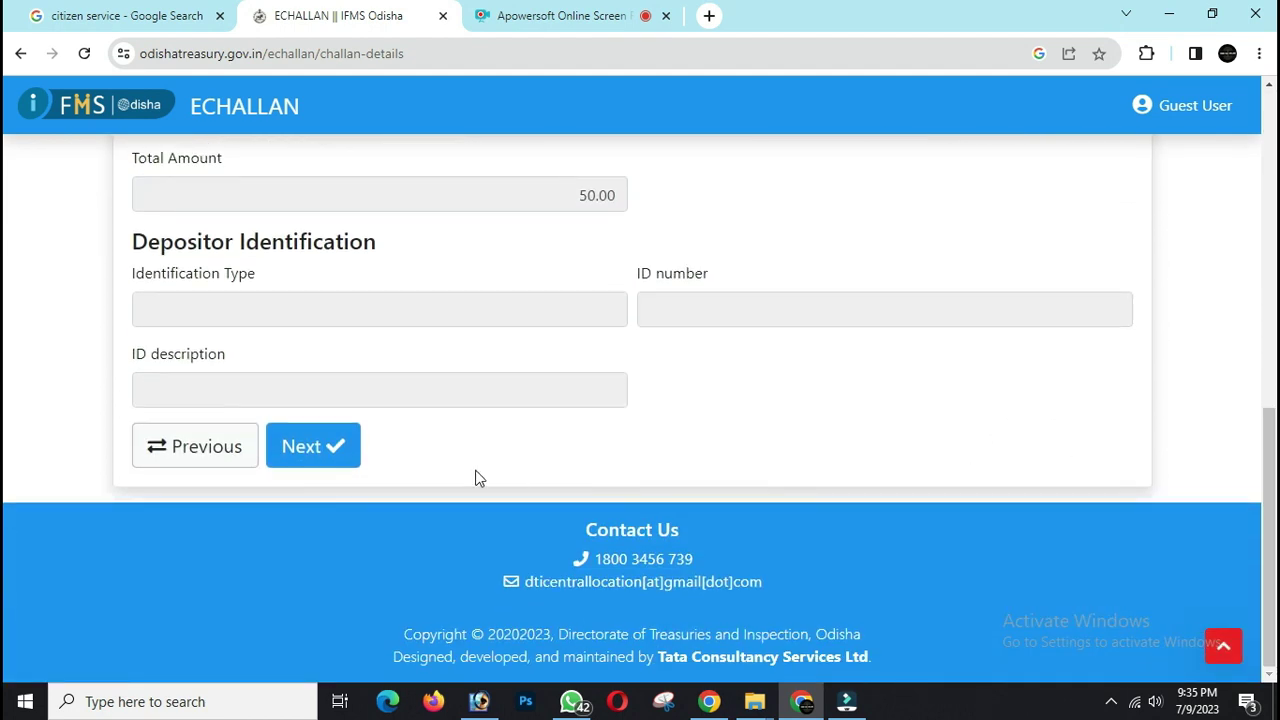
pyautogui.click(328, 446)
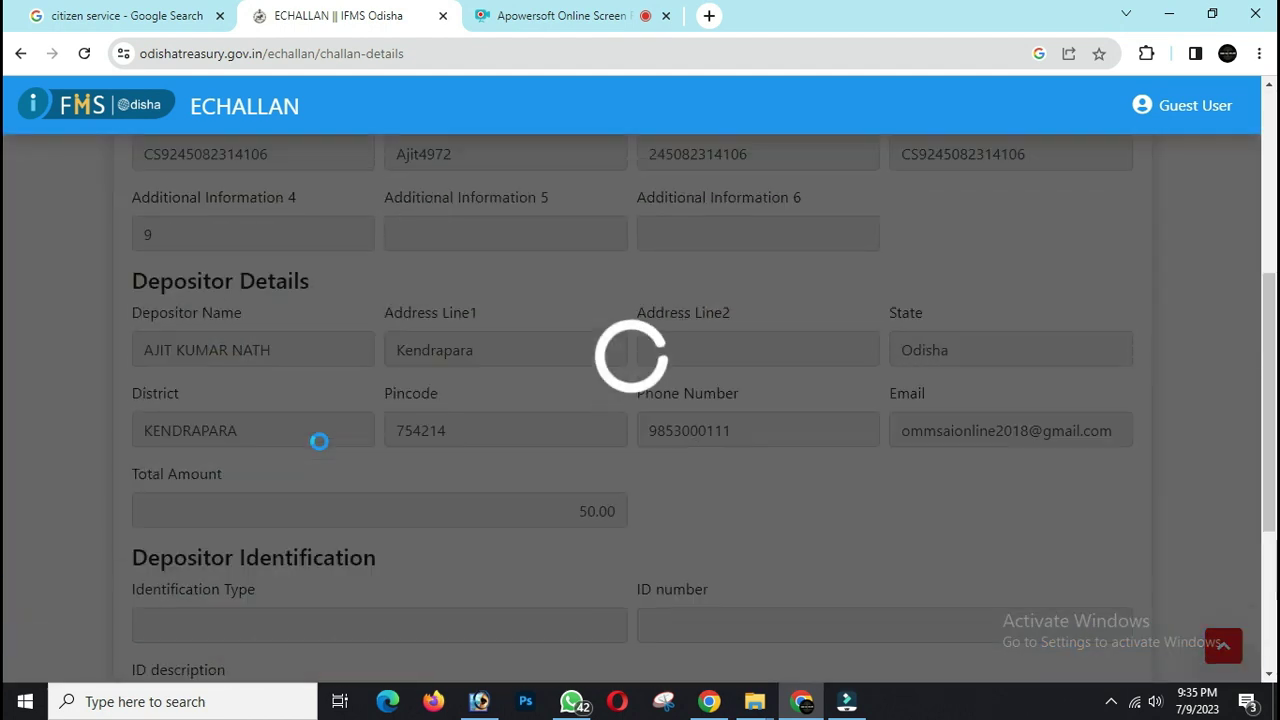
# - On the Make Payment page, expand Debit Cards and select UPI as the payment method
pyautogui.scroll(-3, 328, 442)
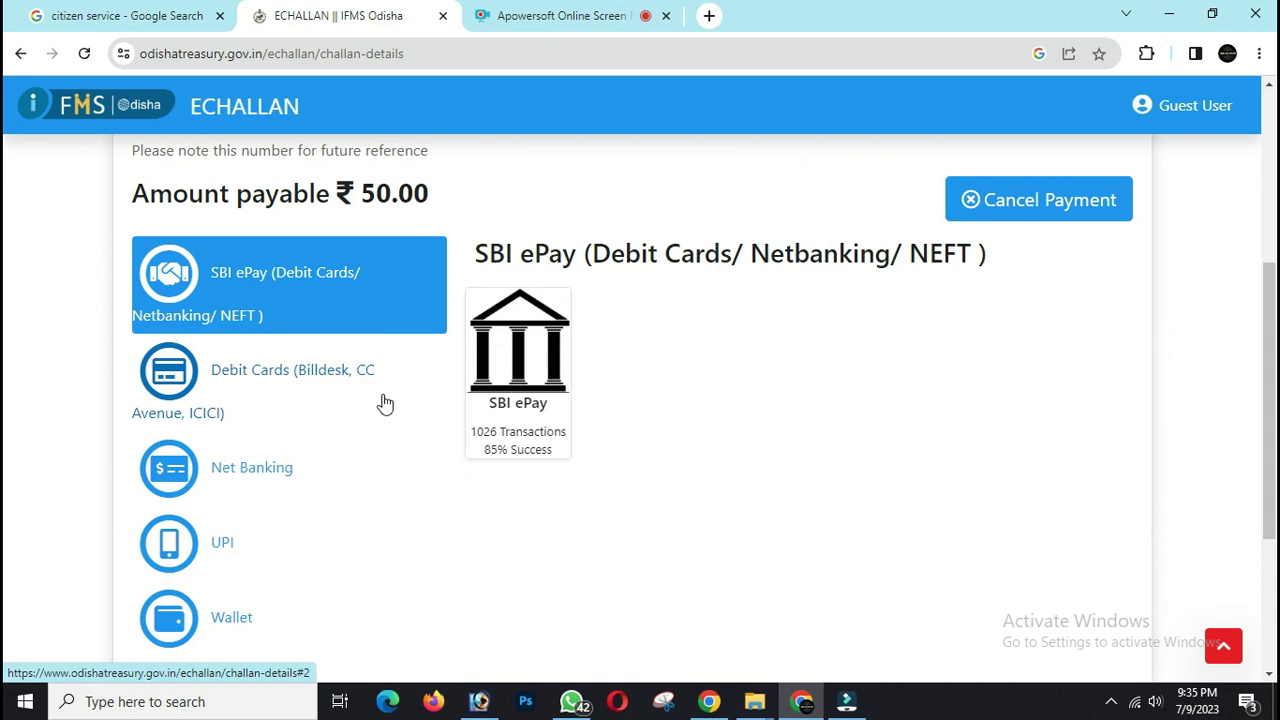
pyautogui.click(330, 380)
pyautogui.scroll(-1, 333, 390)
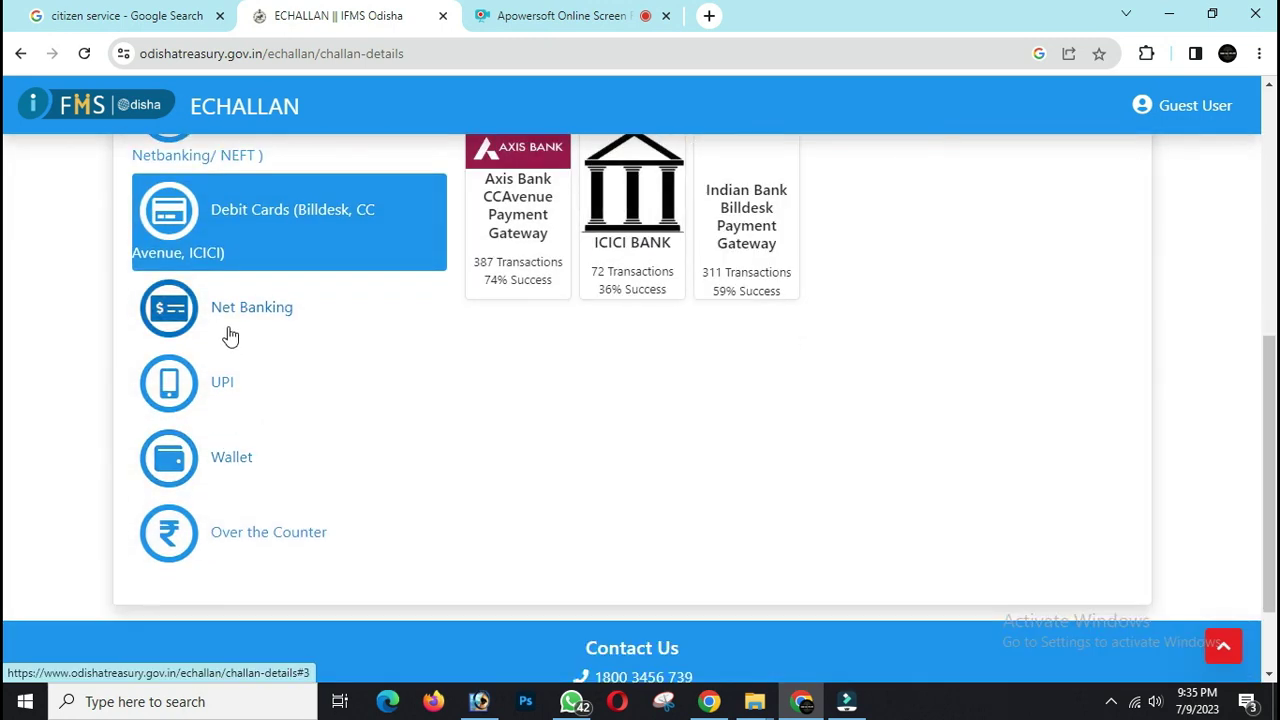
pyautogui.click(226, 405)
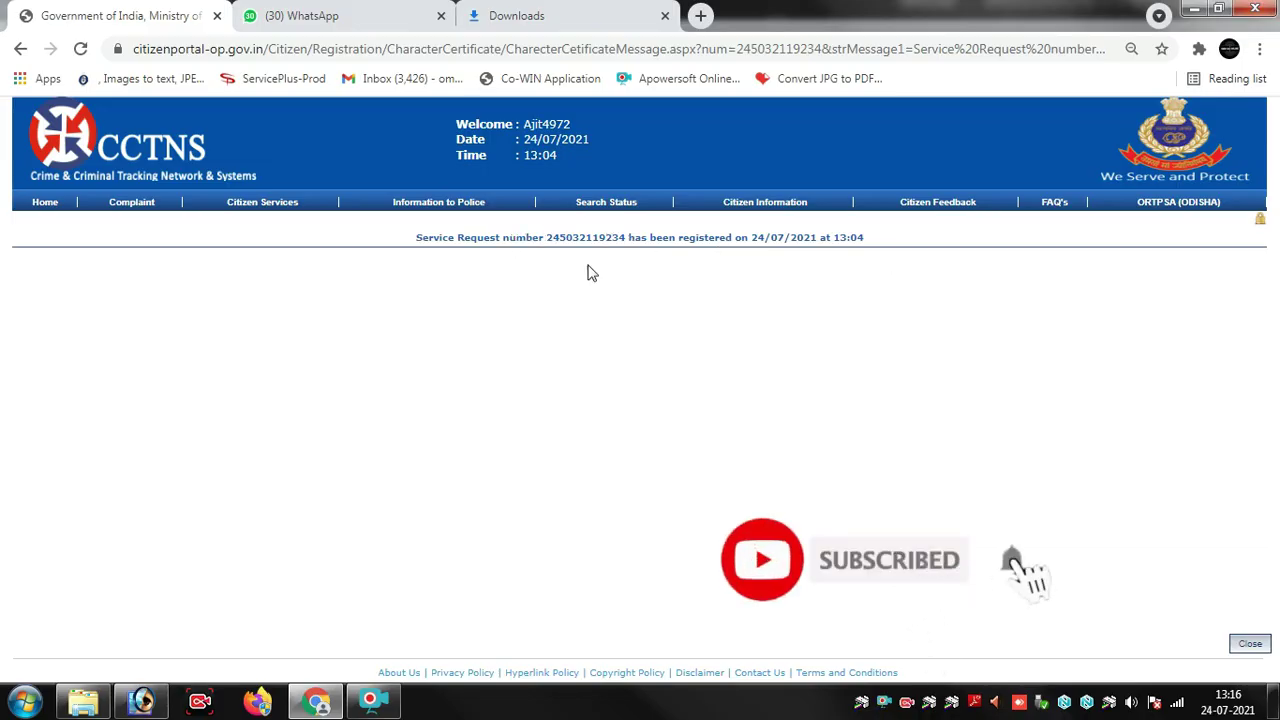
# - Note the newly registered service request number and go to the Search Status page
pyautogui.moveTo(548, 240); pyautogui.dragTo(627, 240)
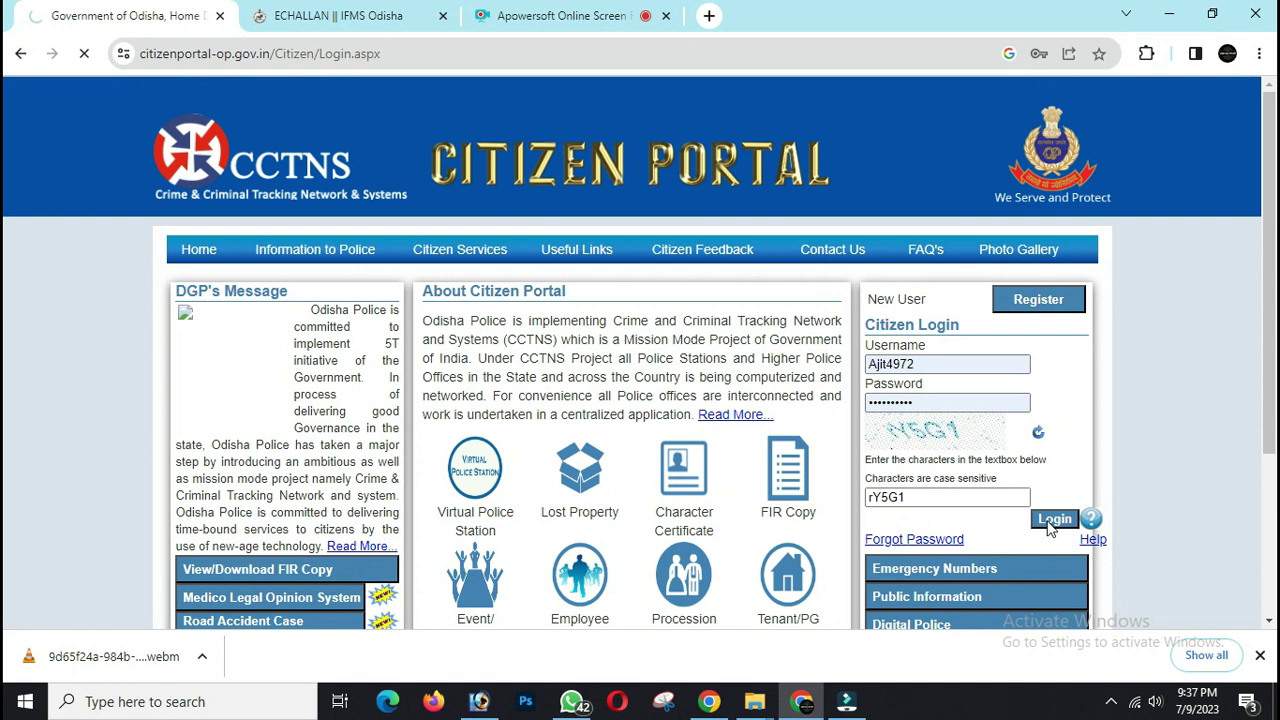
pyautogui.scroll(-2, 530, 435)
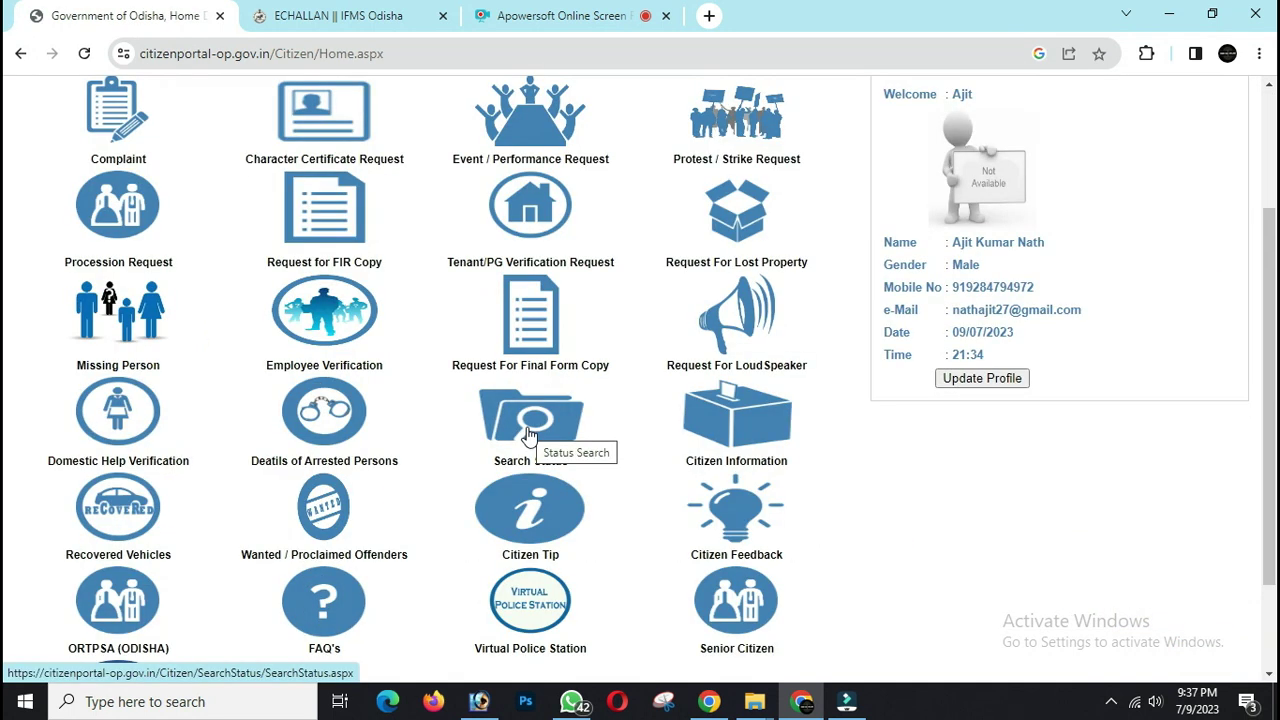
pyautogui.click(530, 435)
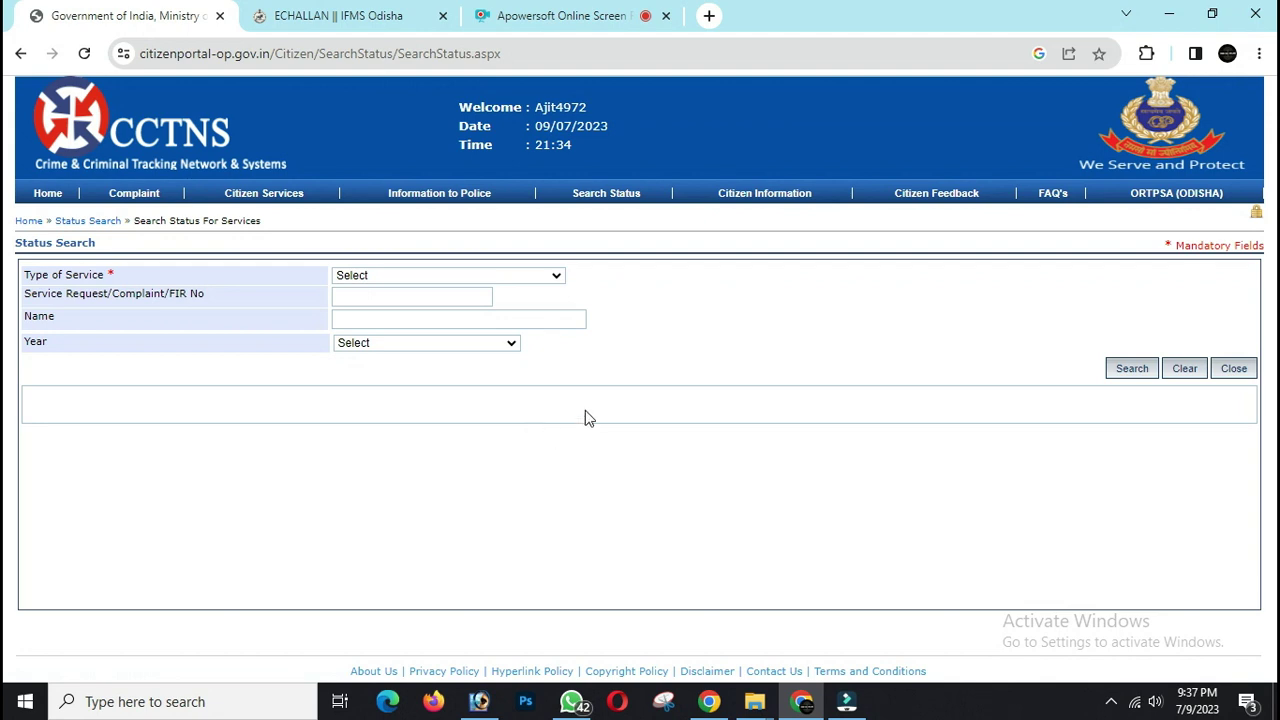
# - Search Service Request status for Character Certificate requests in year 2023
pyautogui.click(367, 280)
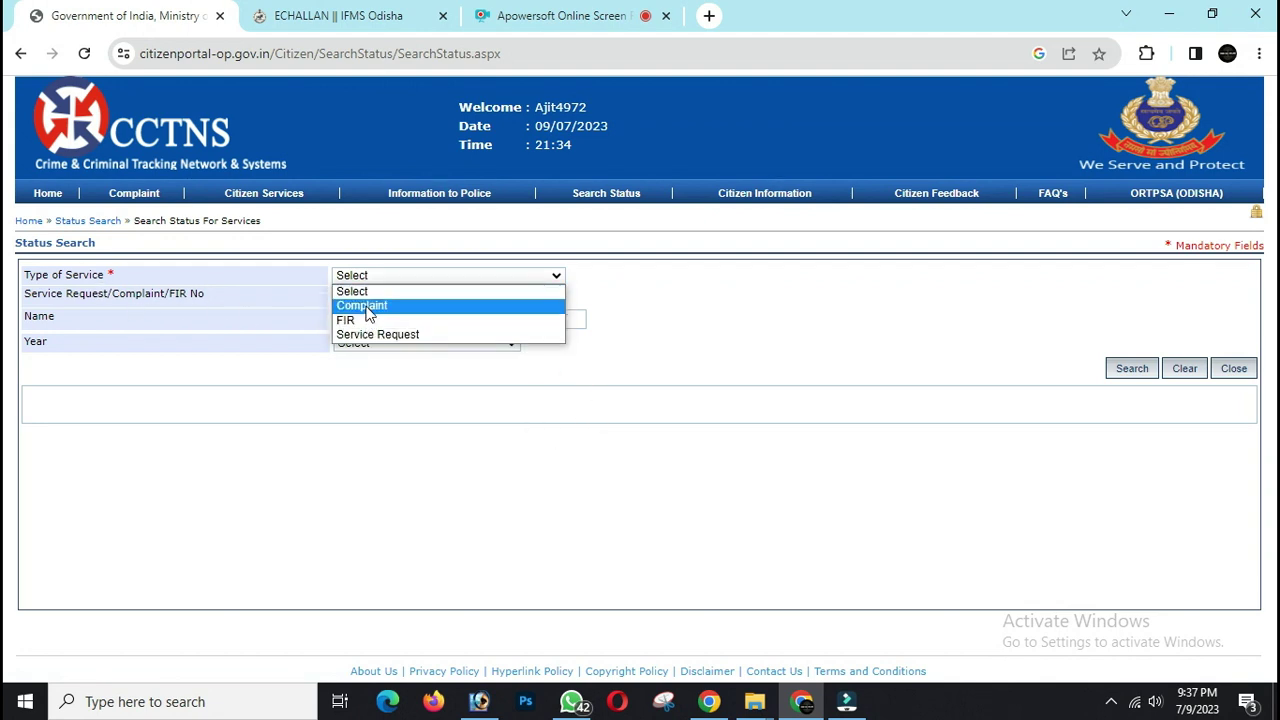
pyautogui.click(402, 338)
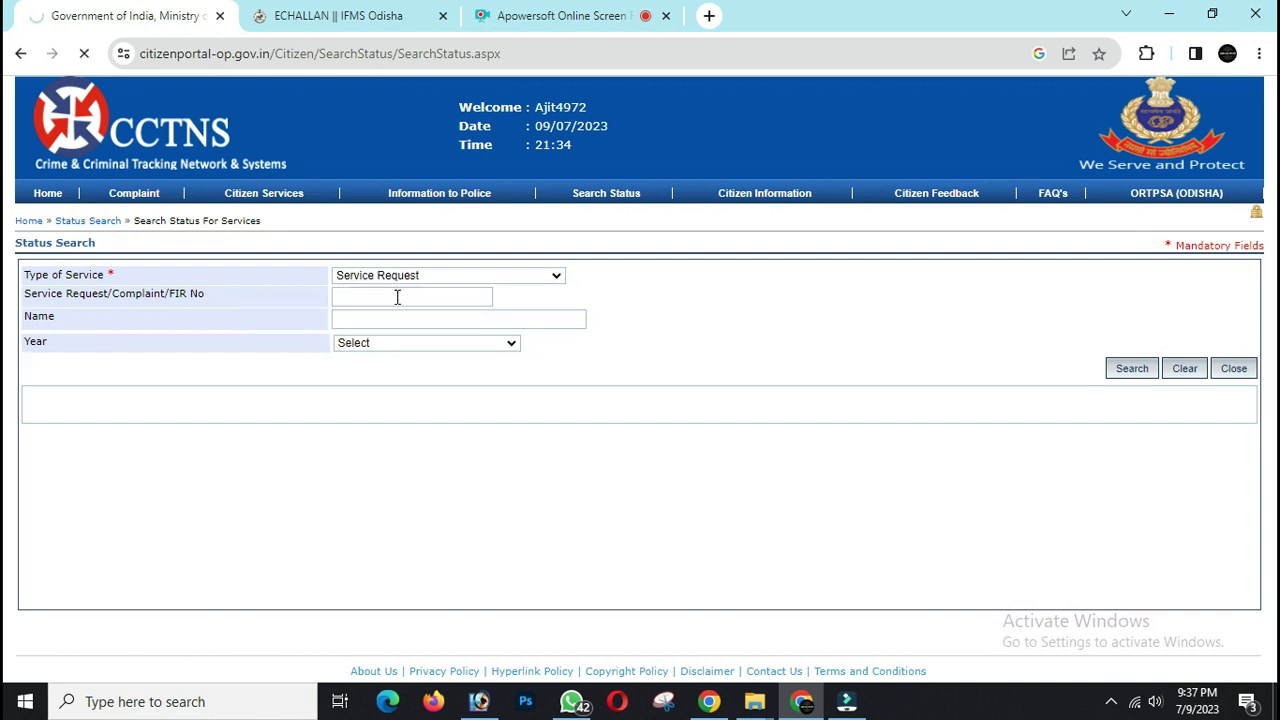
pyautogui.click(378, 344)
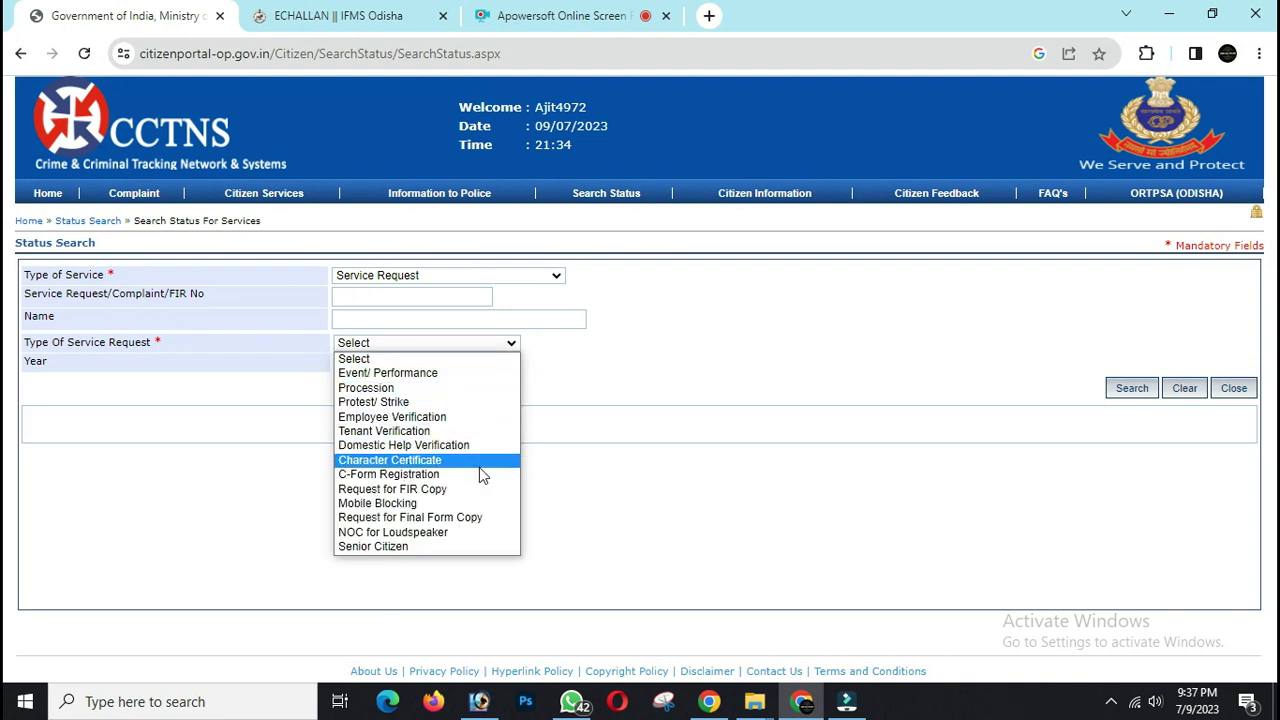
pyautogui.click(479, 464)
pyautogui.click(349, 365)
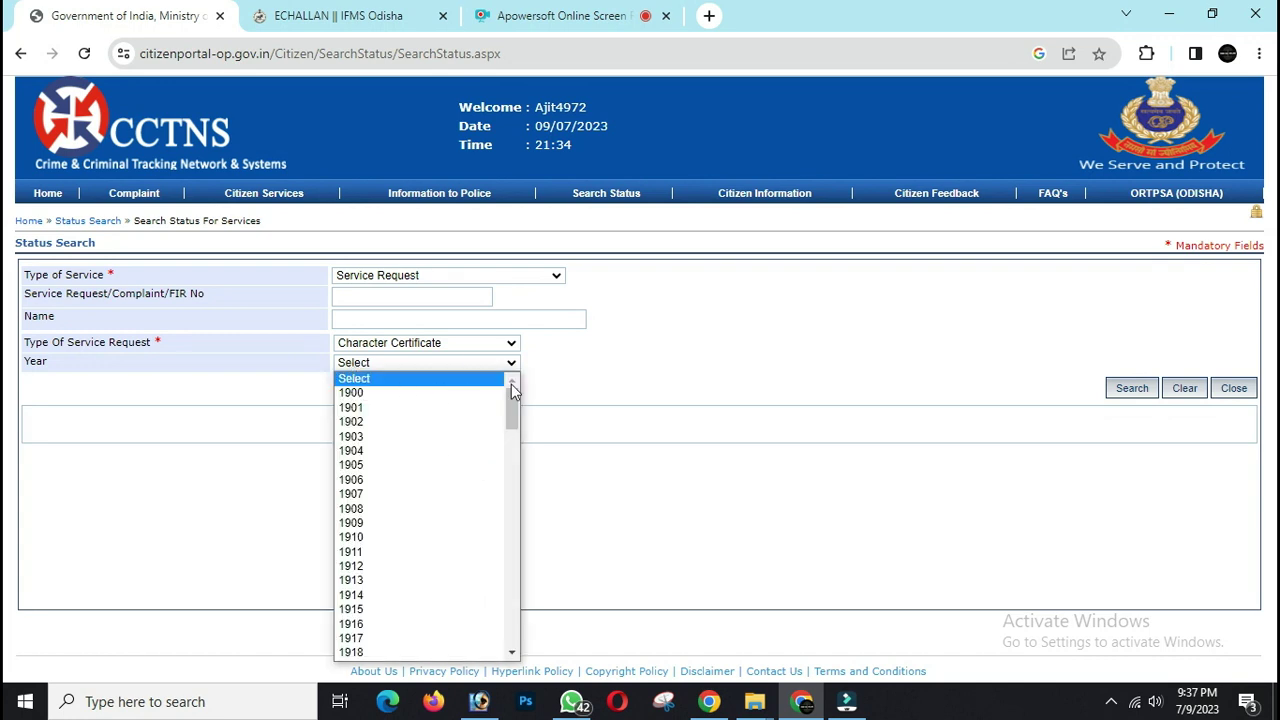
pyautogui.moveTo(519, 399); pyautogui.dragTo(519, 650)
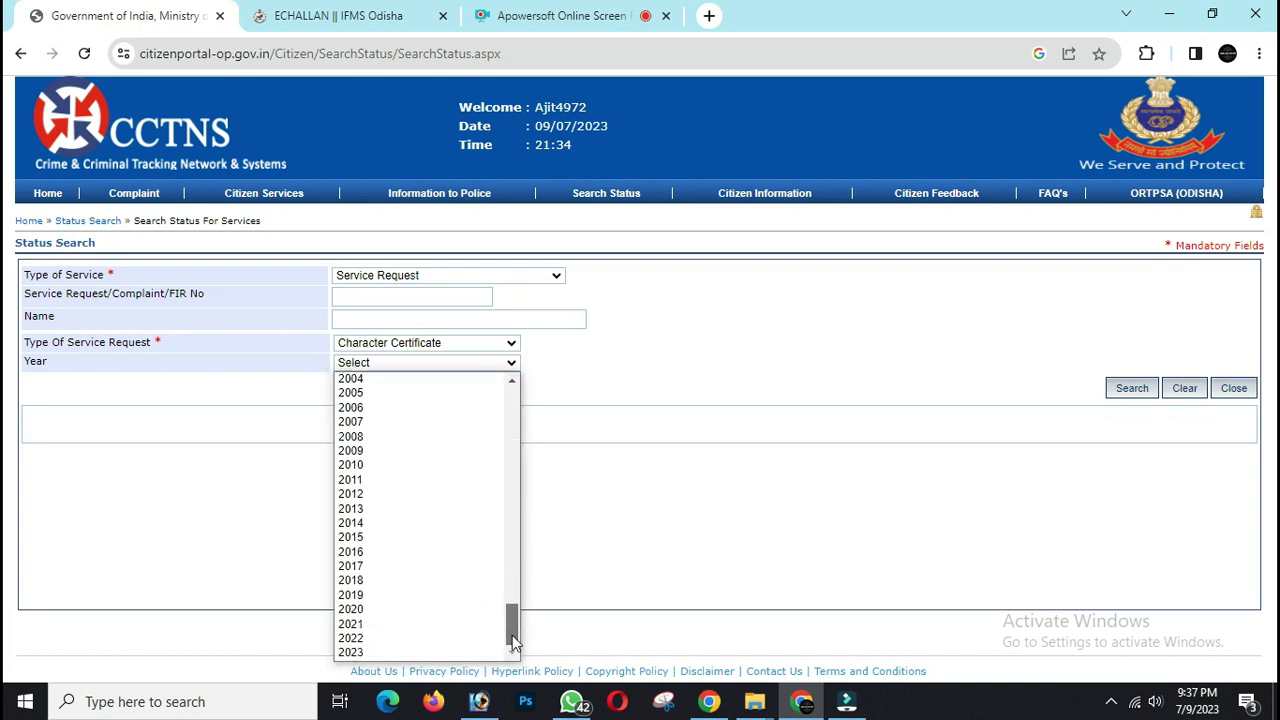
pyautogui.click(390, 652)
pyautogui.click(1128, 393)
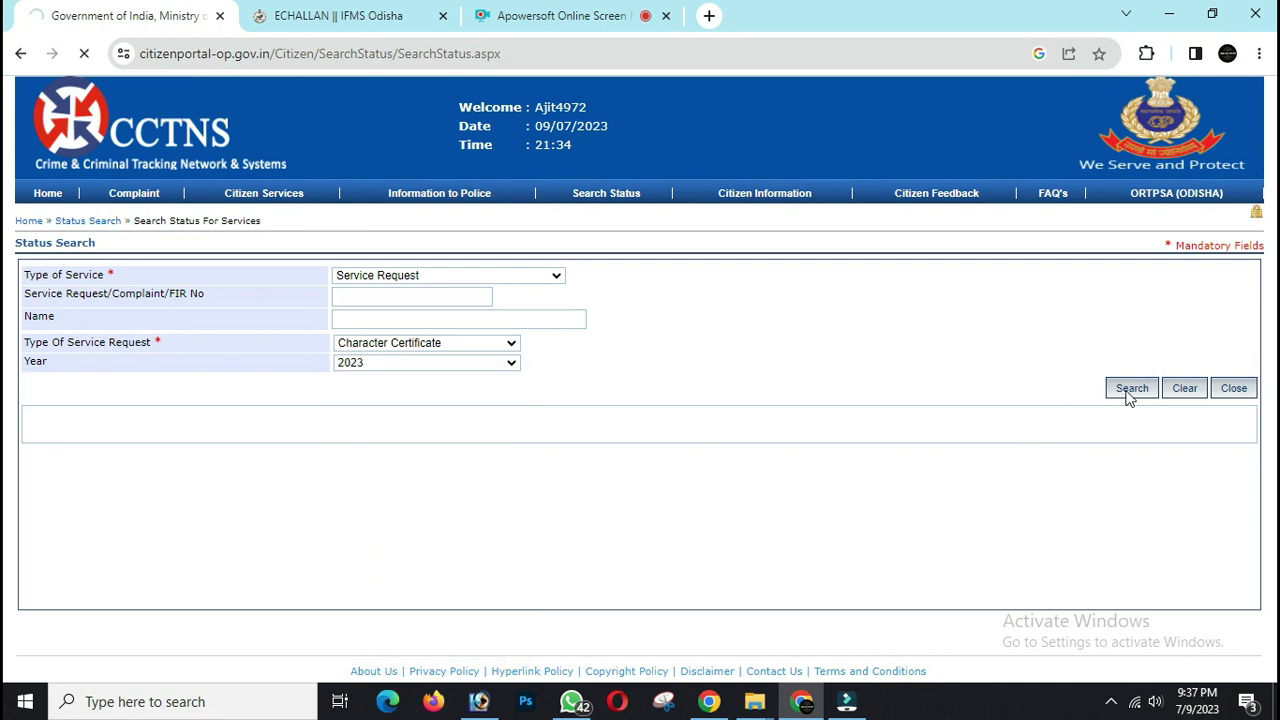
pyautogui.scroll(-2, 1140, 450)
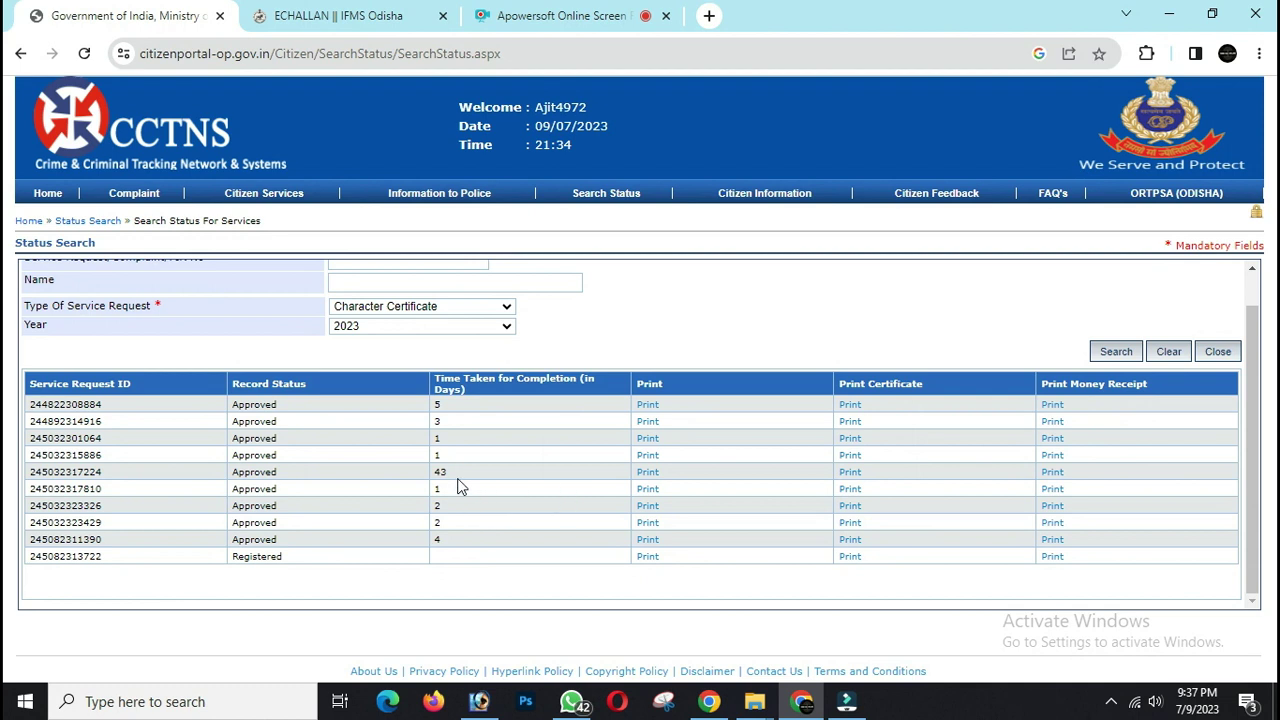
# - Print the certificate for the approved row 9 request to open its PDF
pyautogui.moveTo(434, 462); pyautogui.dragTo(455, 388)
pyautogui.click(510, 376)
pyautogui.doubleClick(100, 539)
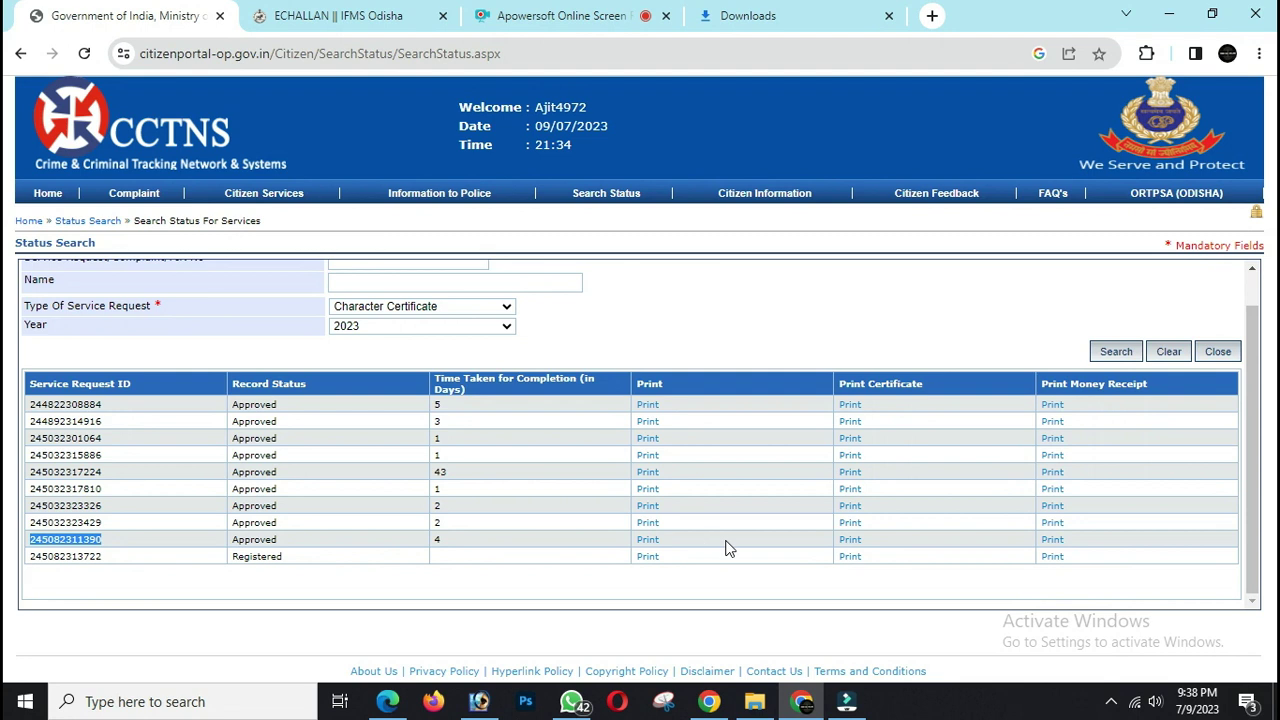
pyautogui.click(851, 539)
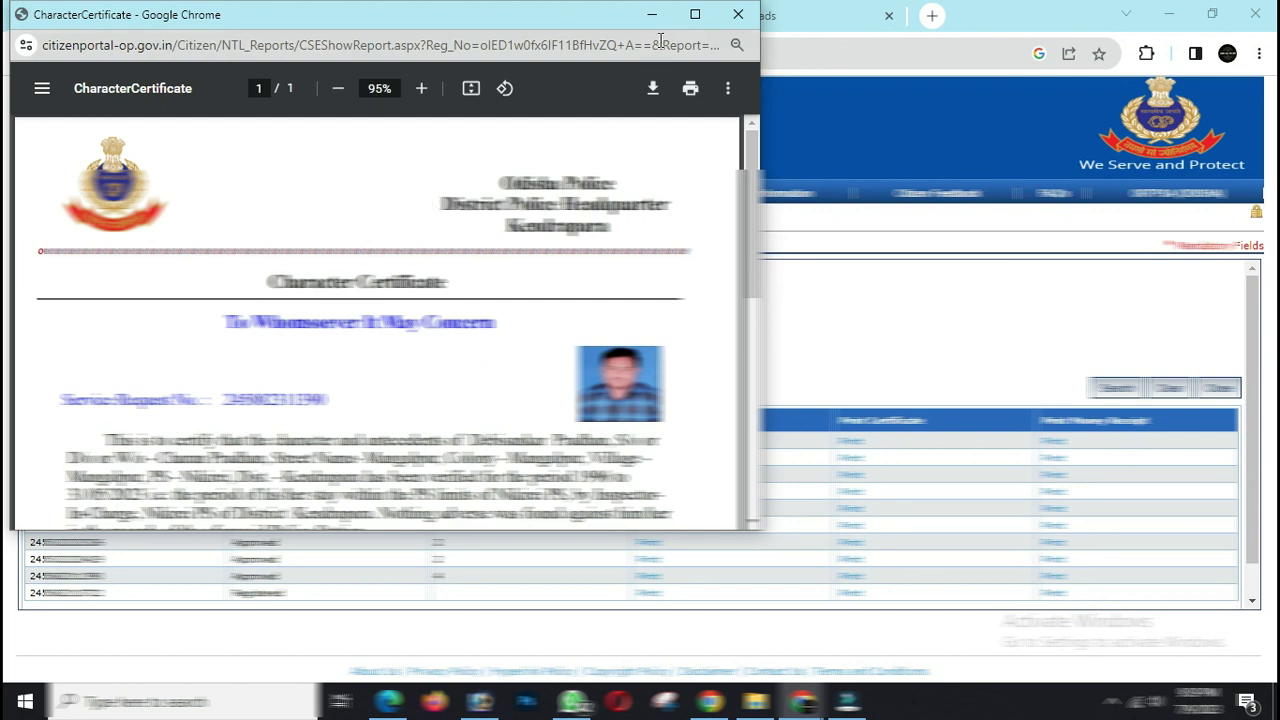
# - Maximize the CharacterCertificate window and scroll through the Kendrapara-issued certificate
pyautogui.click(695, 14)
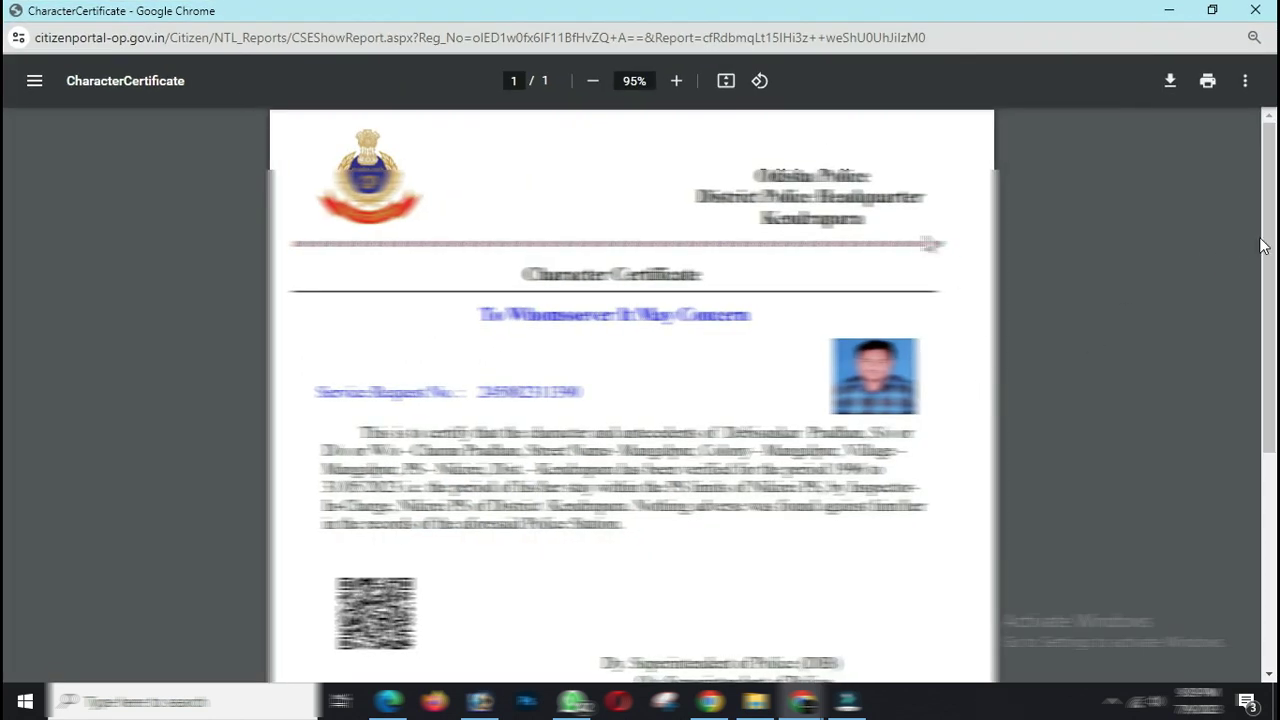
pyautogui.scroll(-2, 1272, 272)
pyautogui.moveTo(1272, 272)
pyautogui.mouseDown()
pyautogui.moveTo(1275, 327)
pyautogui.moveTo(1275, 262)
pyautogui.mouseUp()
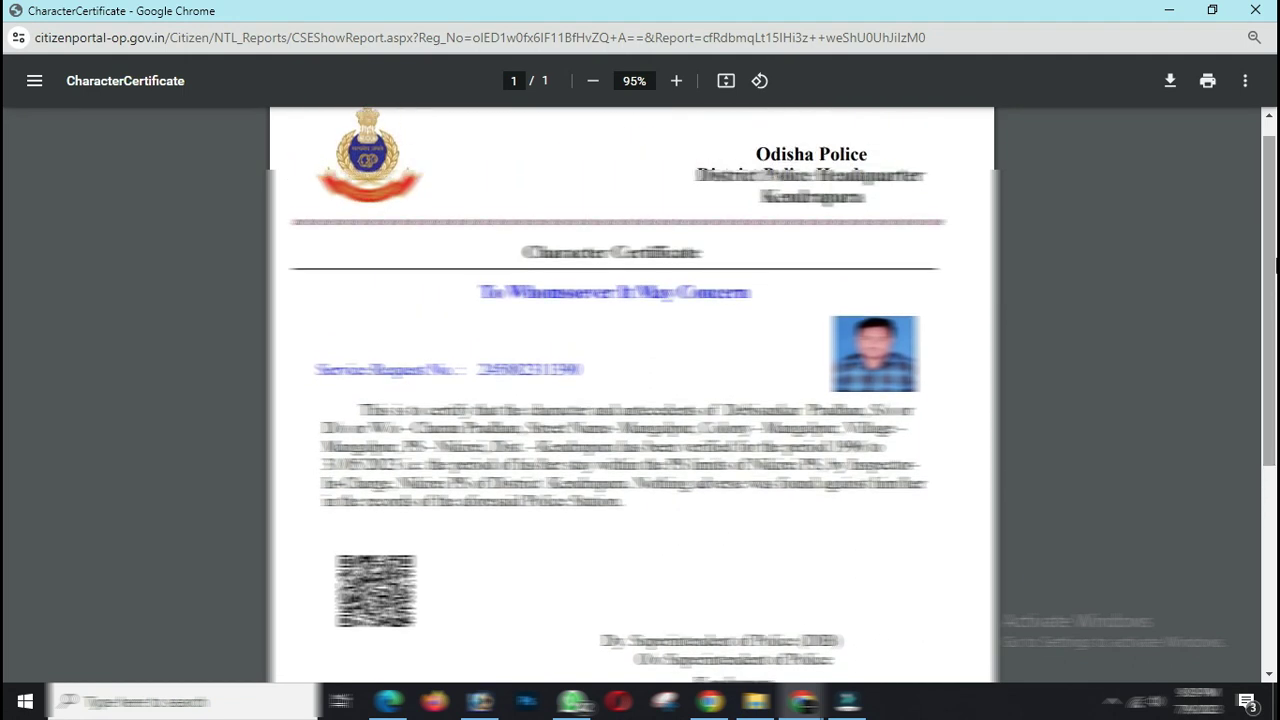